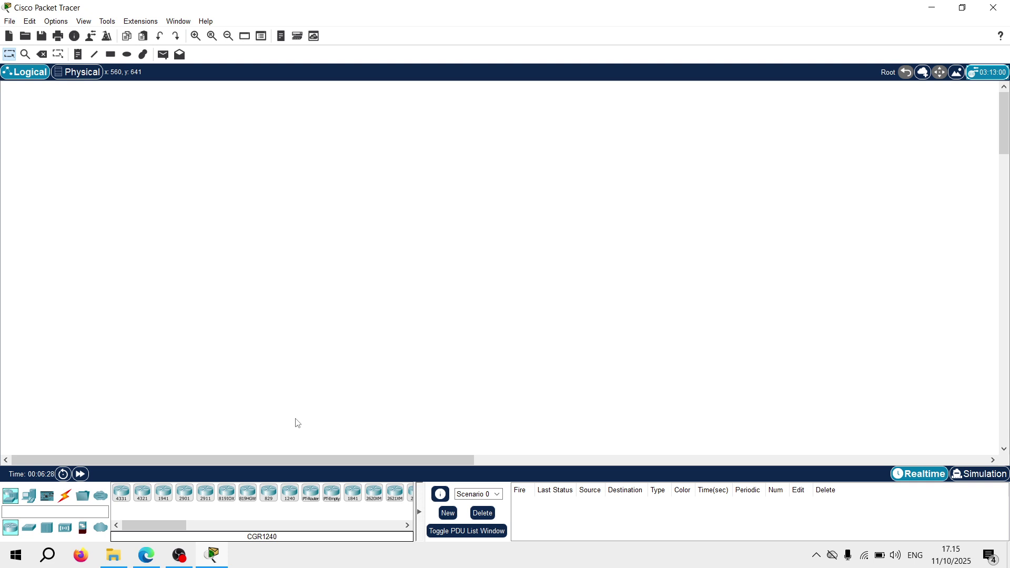
Place an ISR4331 router and a 2960 switch on the workspace, switch left of the router
left_click(120, 495)
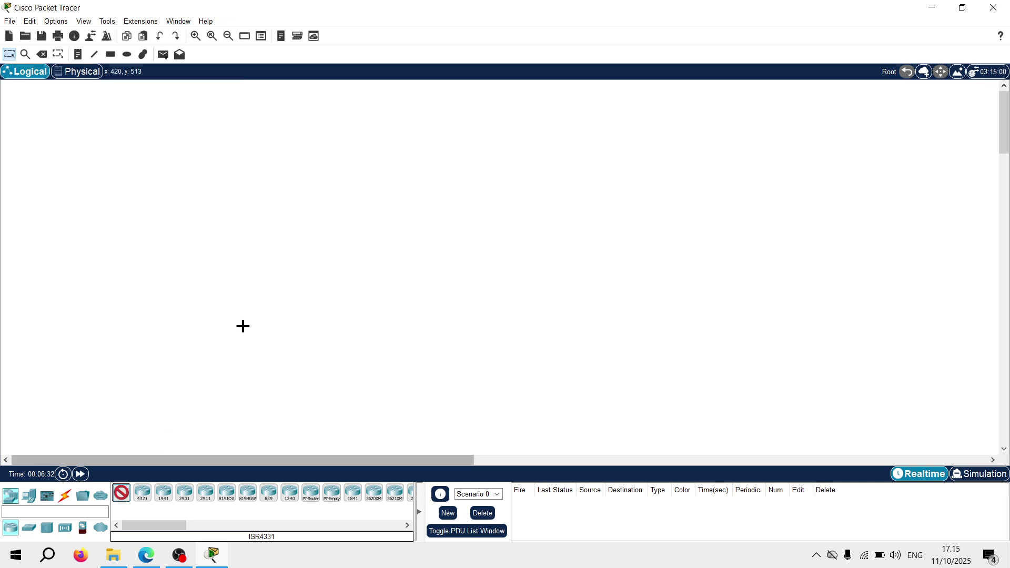
left_click(404, 239)
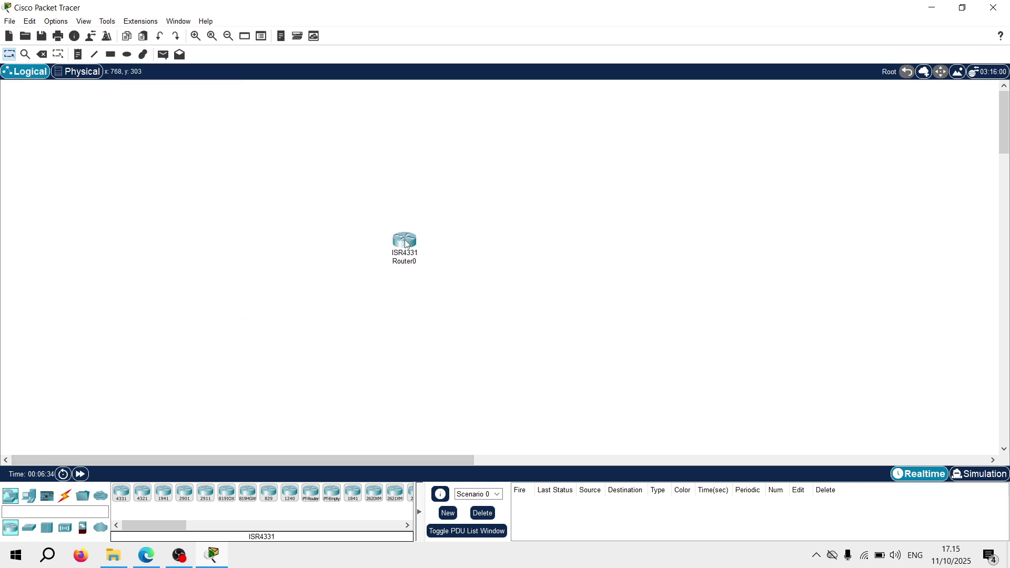
left_click(32, 530)
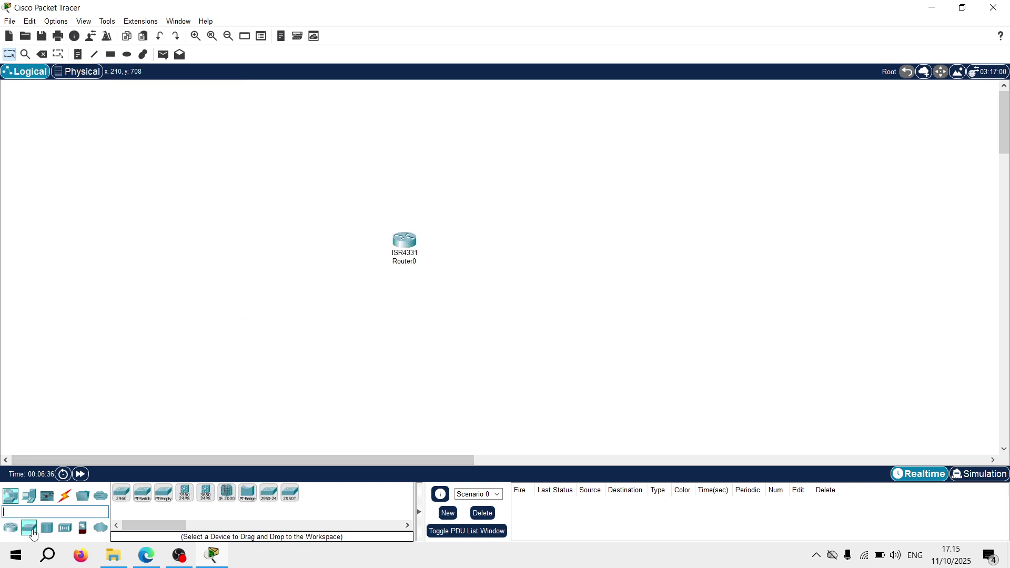
left_click(121, 495)
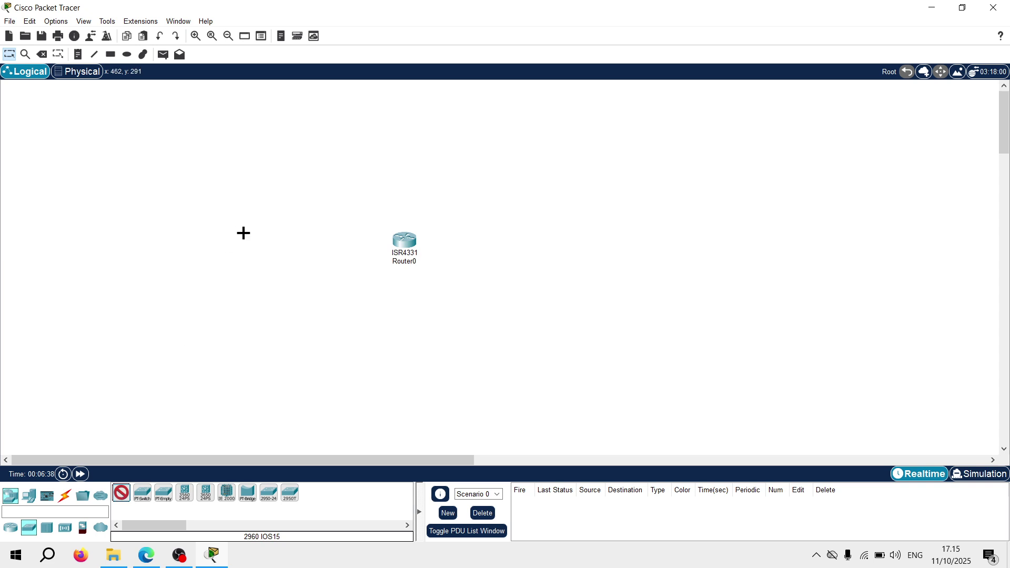
left_click(292, 244)
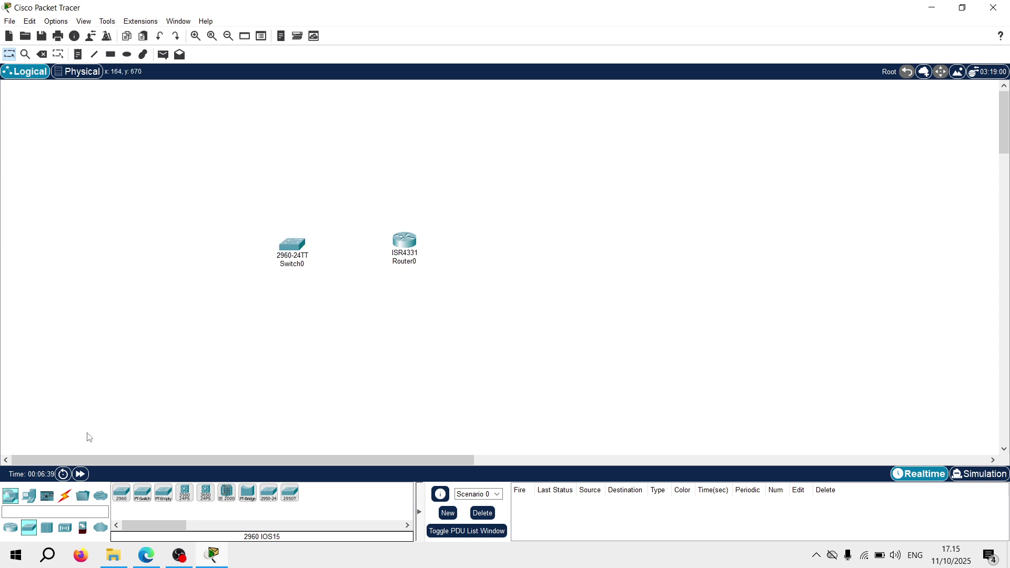
Add a PC-PT (PC0) and a Laptop-PT (Laptop0) from End Devices
left_click(29, 496)
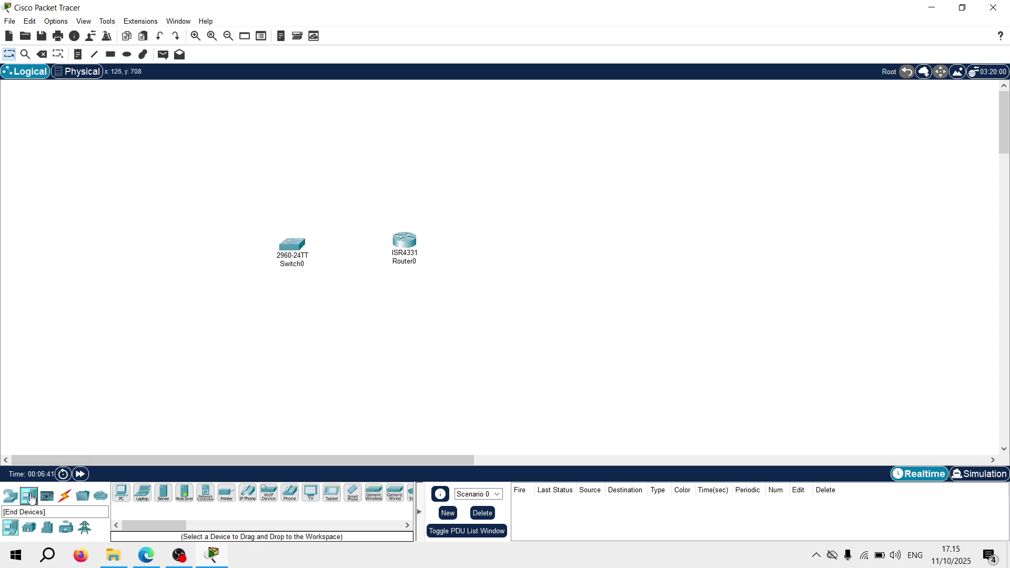
left_click(120, 499)
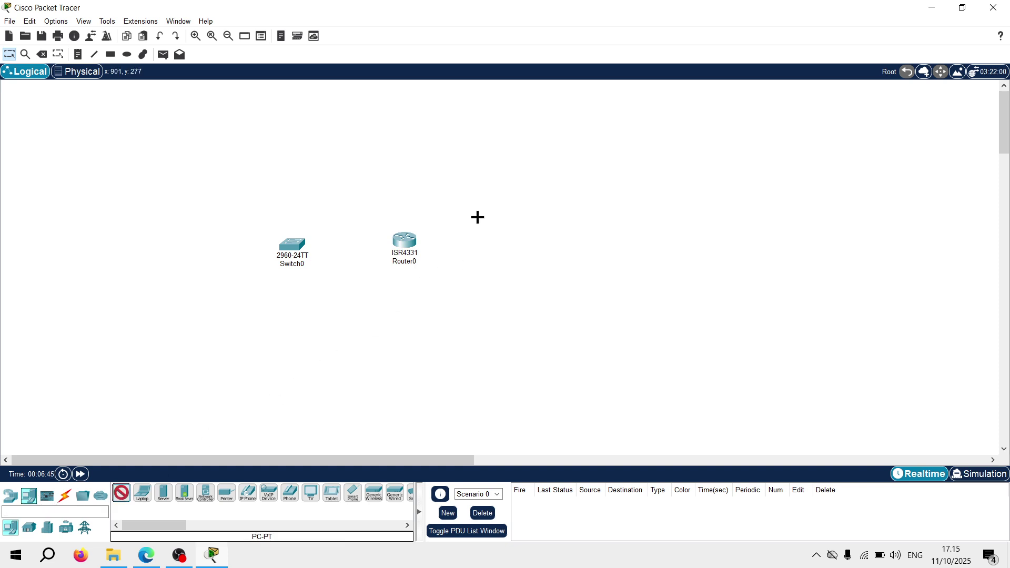
left_click(240, 210)
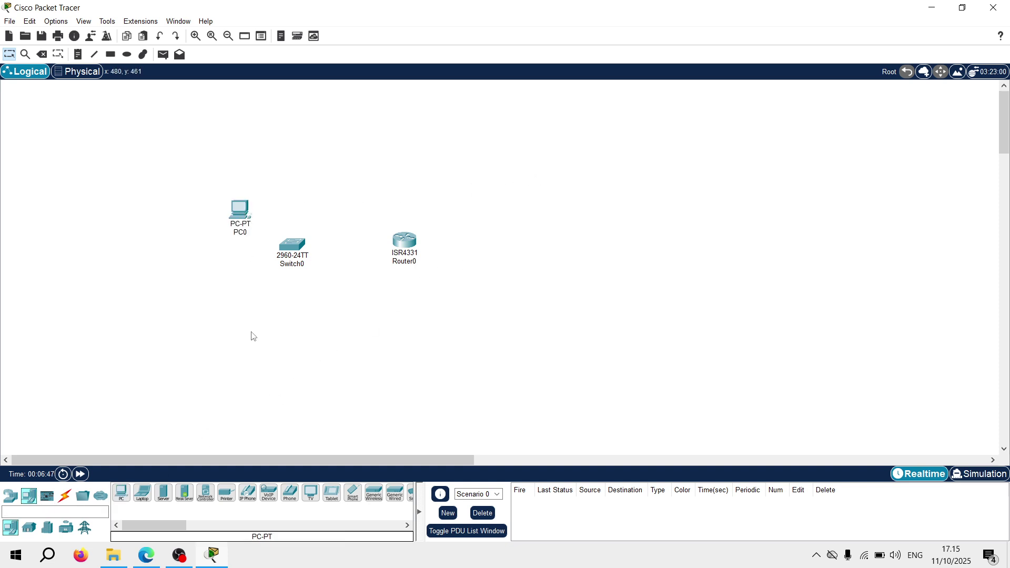
left_click(142, 492)
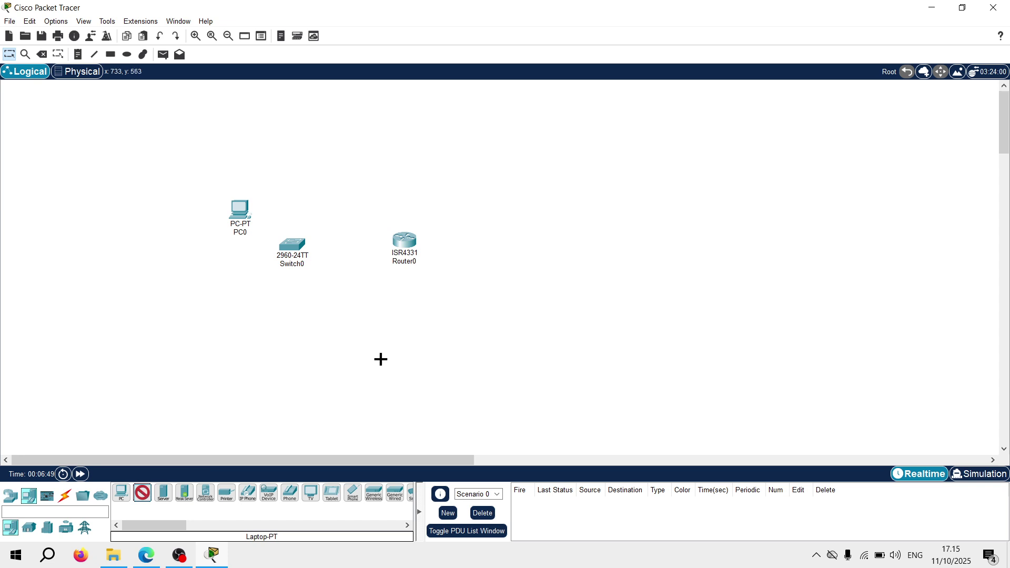
left_click(376, 365)
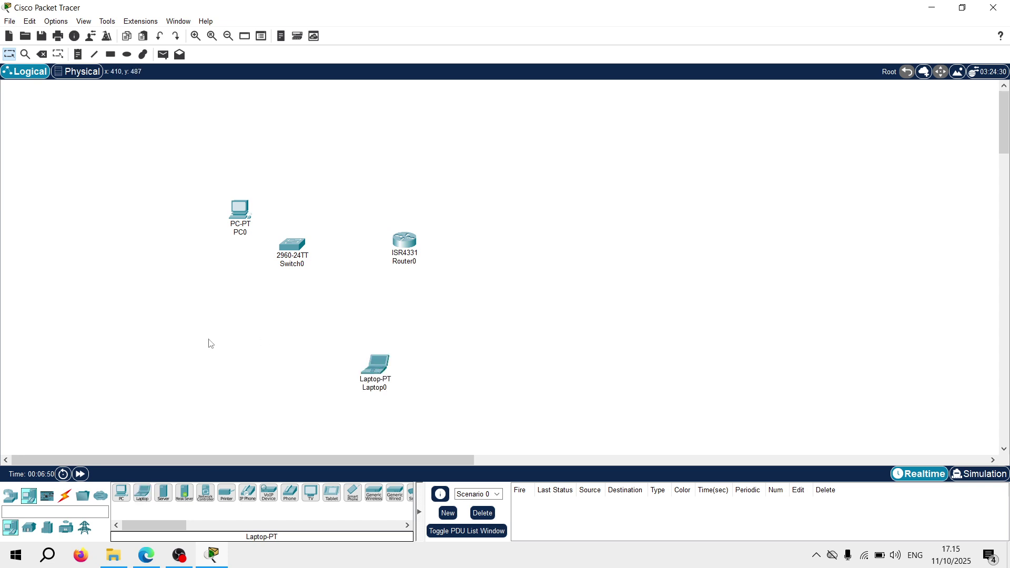
Add PC1 and Laptop1, group the end devices below, and move Router0 above Switch0
left_click(121, 492)
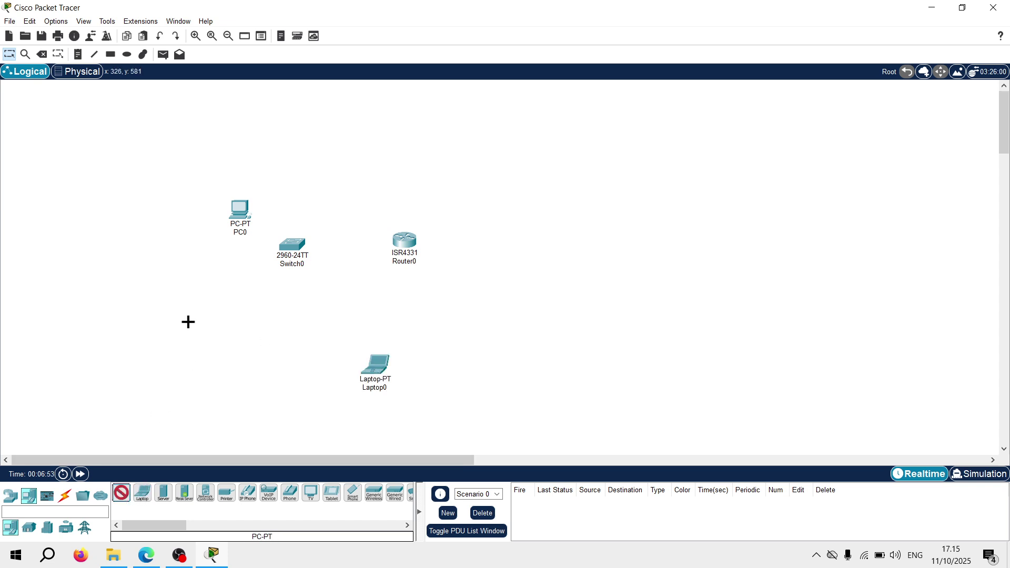
left_click(226, 342)
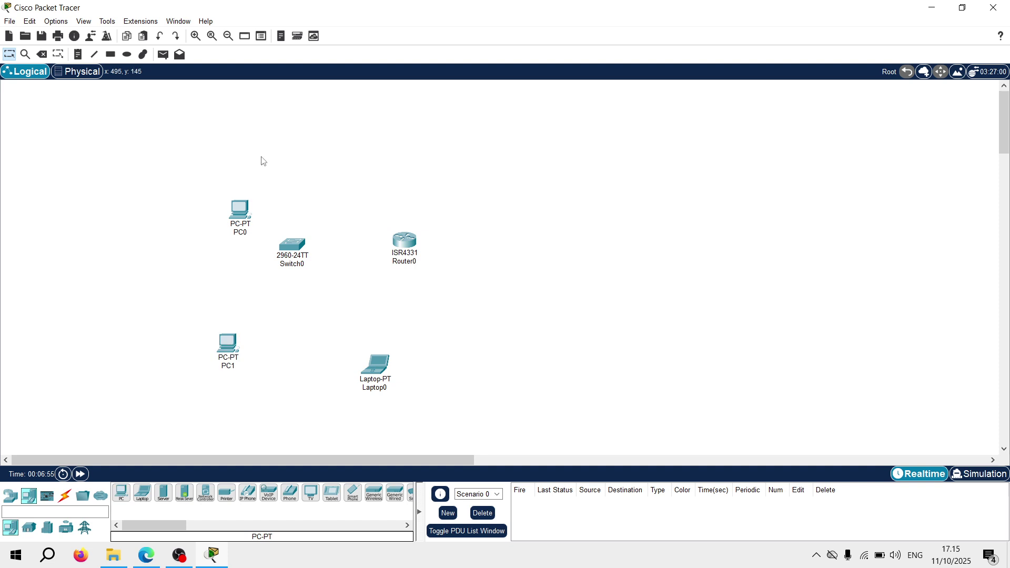
left_click_drag(240, 212, 181, 338)
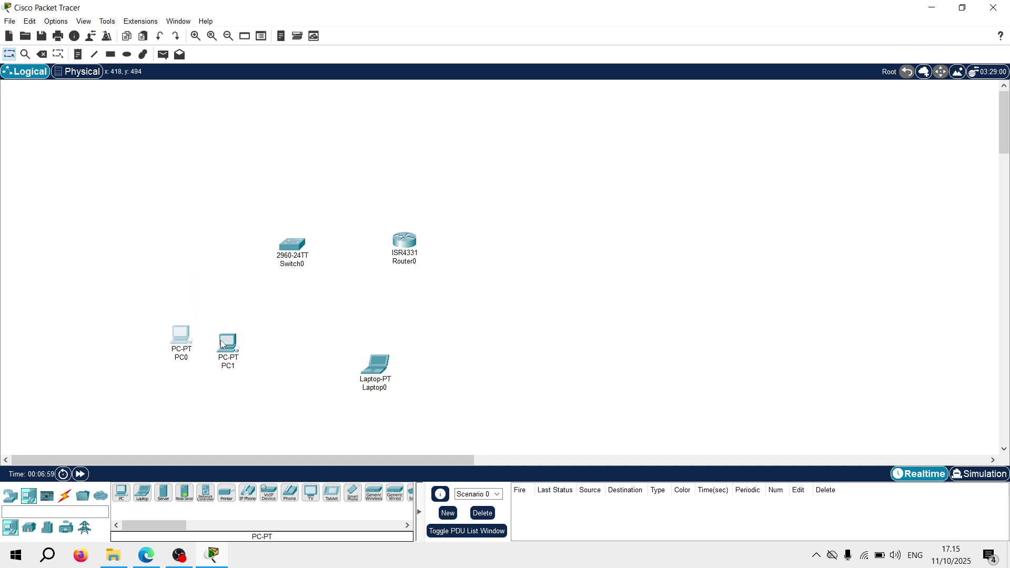
left_click_drag(230, 349, 240, 363)
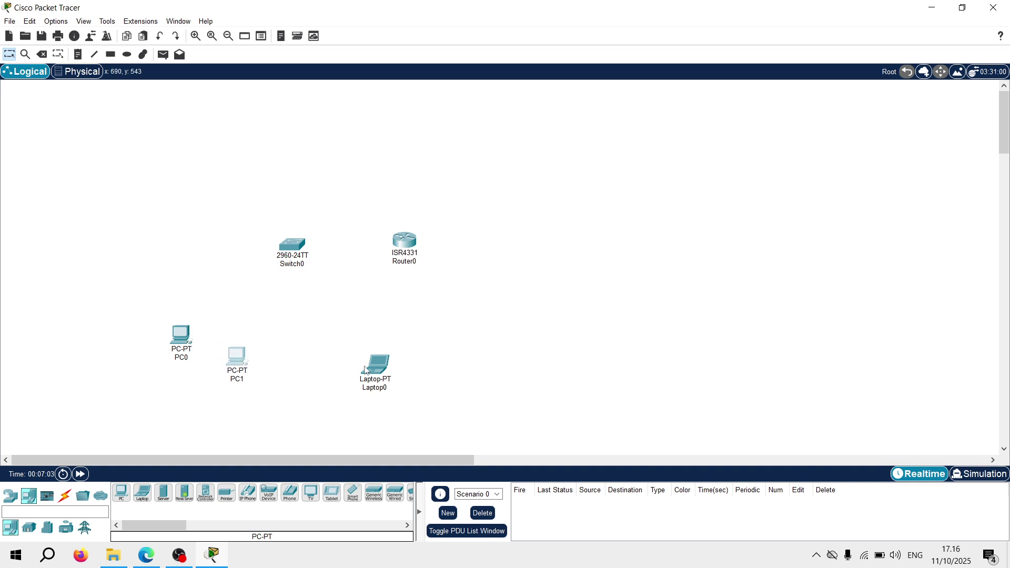
left_click_drag(375, 372, 368, 355)
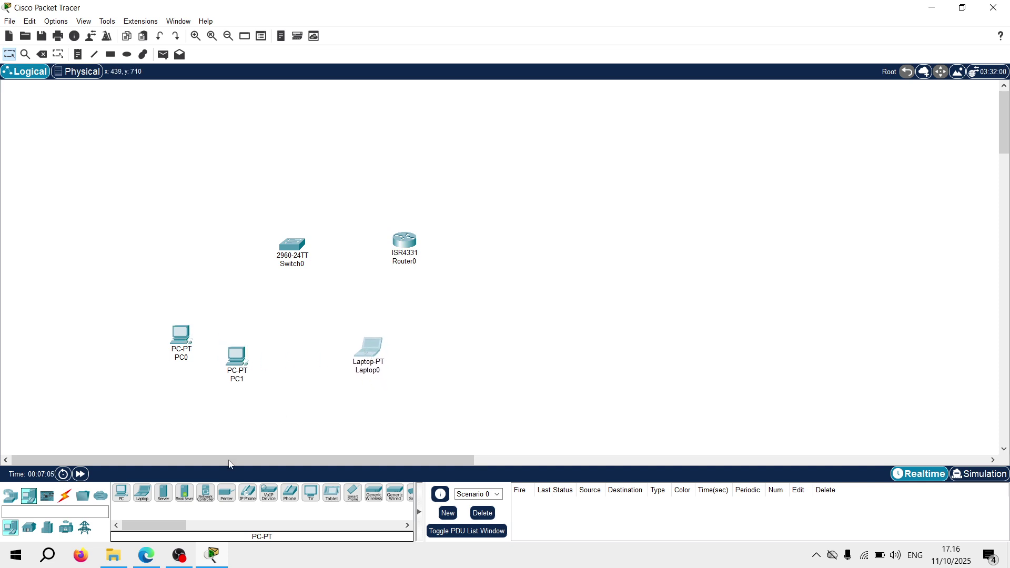
left_click(143, 493)
left_click(304, 377)
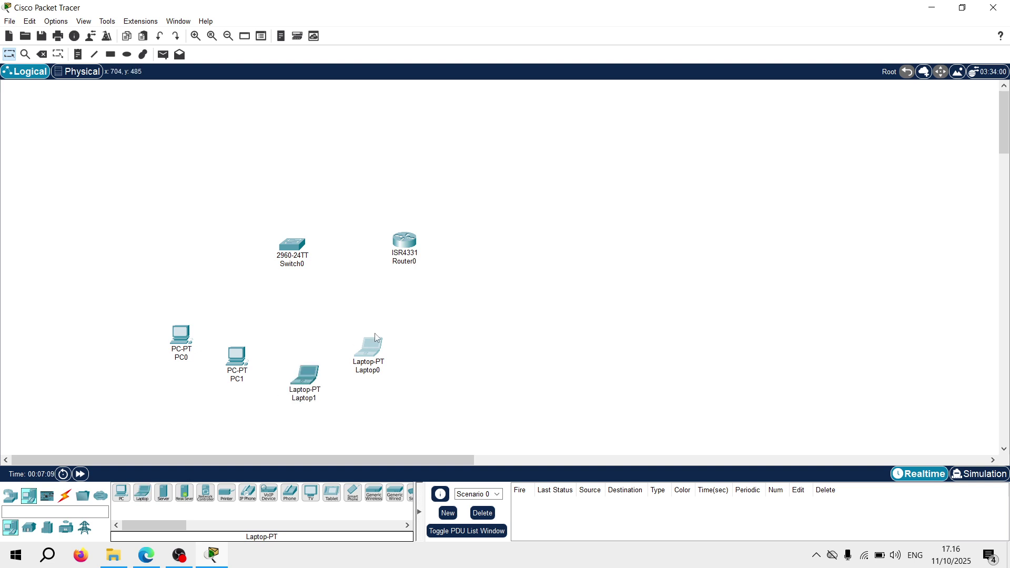
left_click_drag(380, 353, 403, 347)
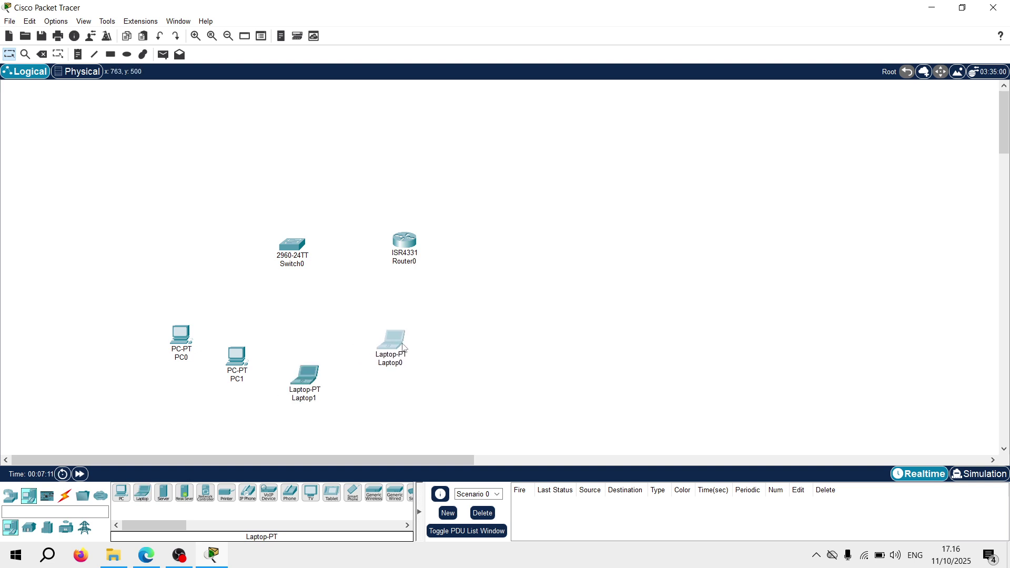
left_click_drag(409, 245, 348, 162)
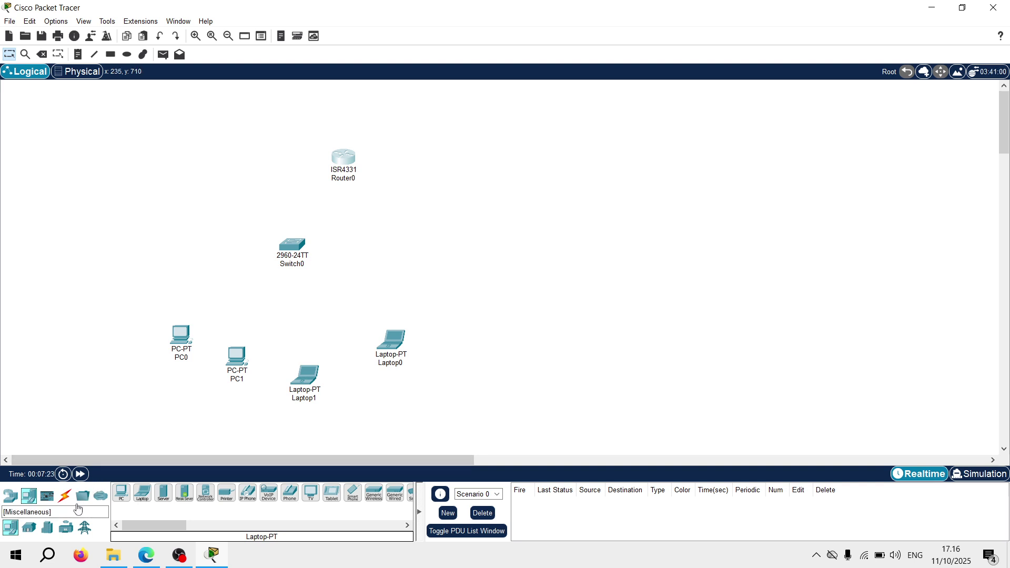
Place an AccessPoint-PT from Wireless Devices among the devices and shift Laptop0 right
left_click(12, 503)
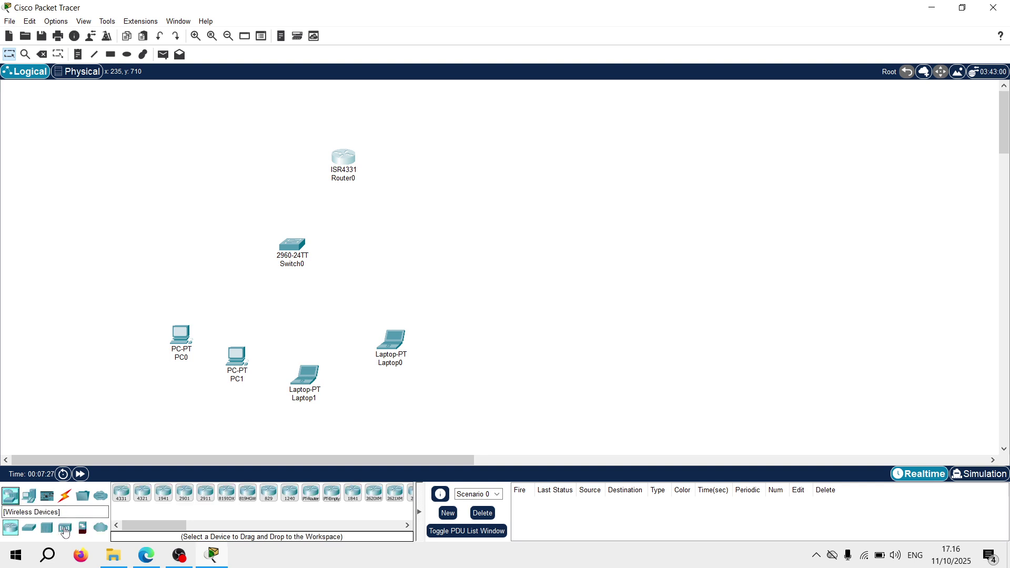
left_click(64, 528)
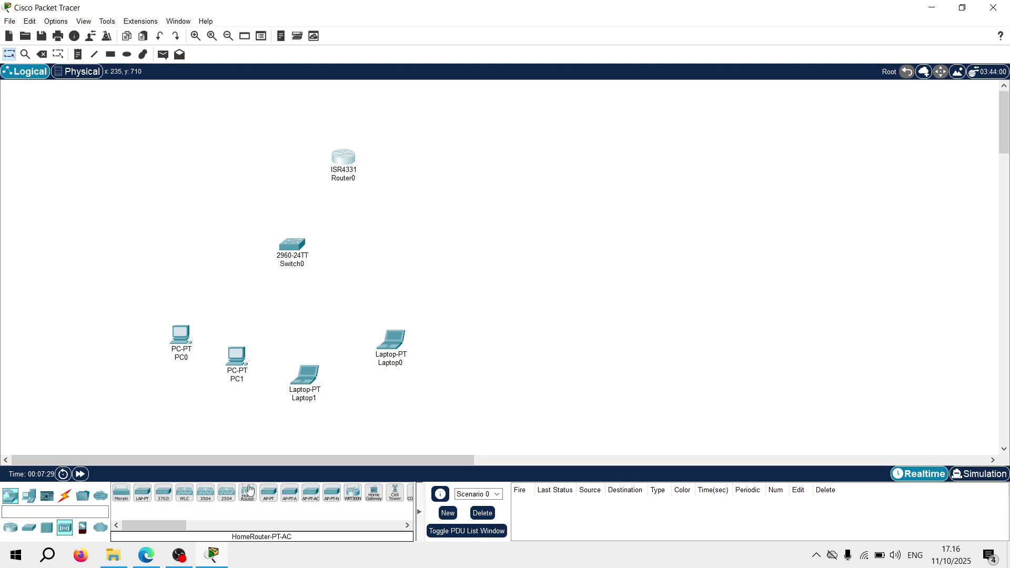
left_click_drag(268, 494, 336, 306)
left_click_drag(387, 342, 406, 347)
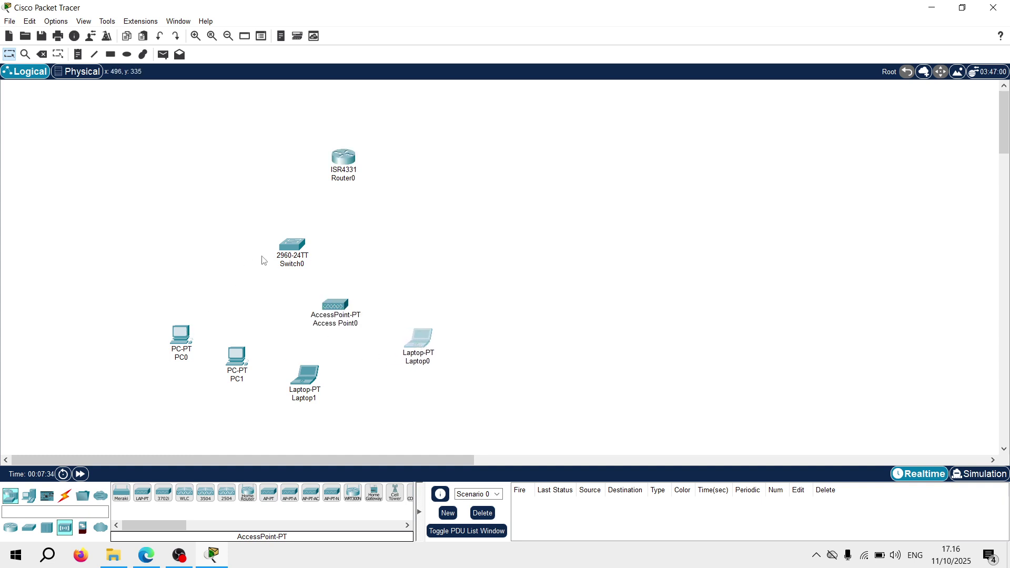
Cable PC0 FastEthernet0 to Switch0 FastEthernet0/1 with a copper straight-through cable
left_click(65, 497)
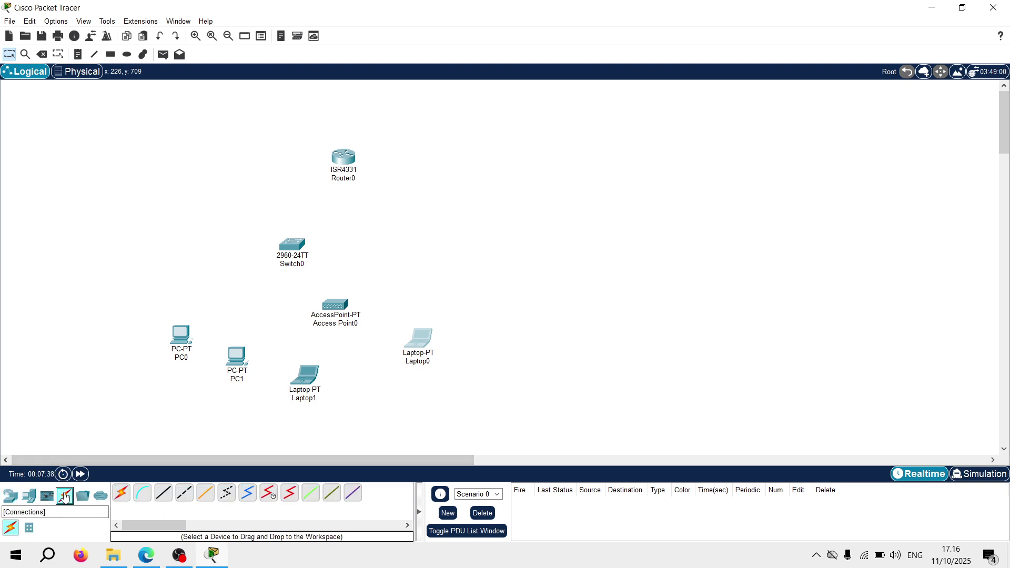
left_click(164, 493)
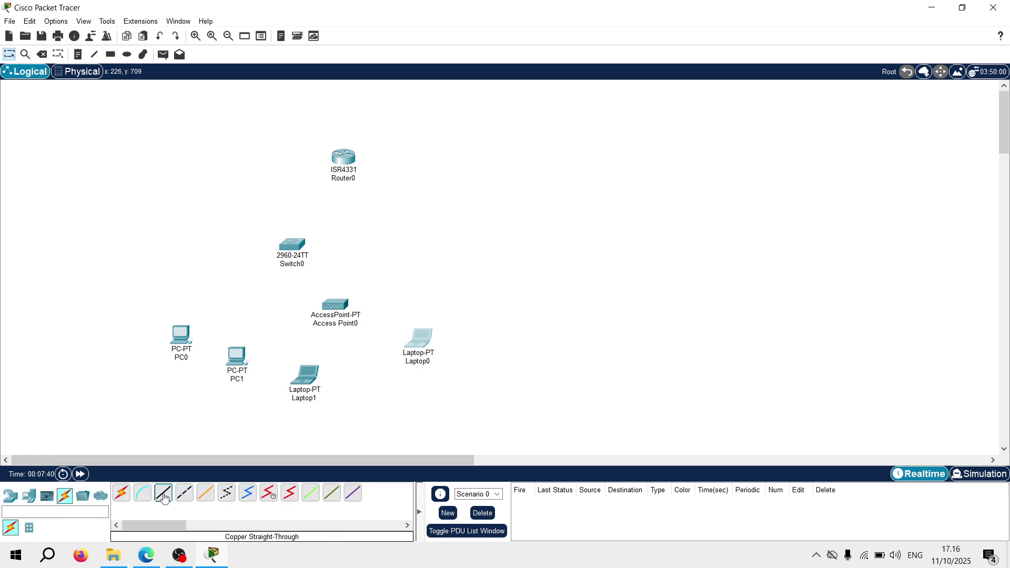
left_click(179, 340)
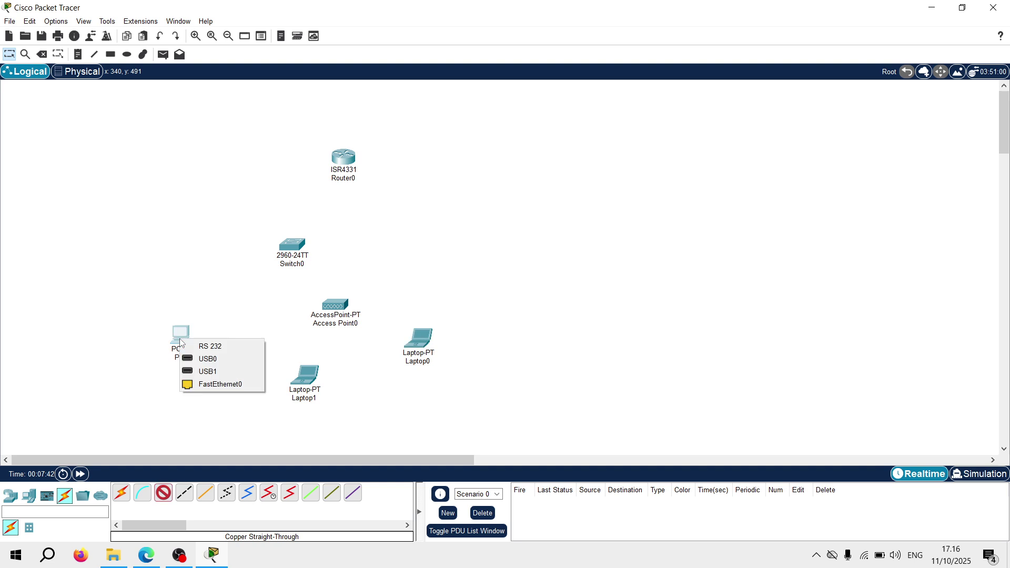
left_click(206, 384)
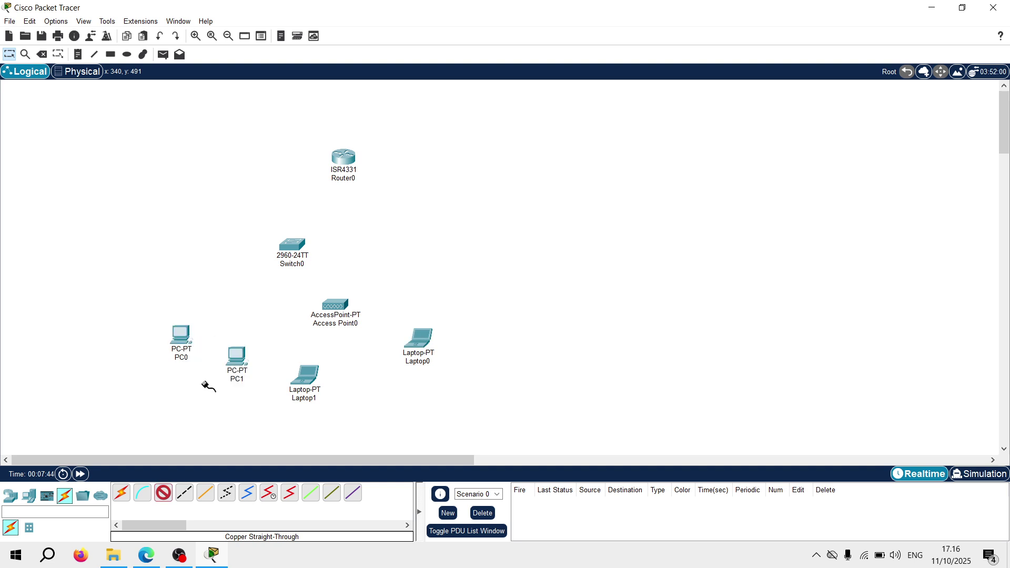
left_click(286, 248)
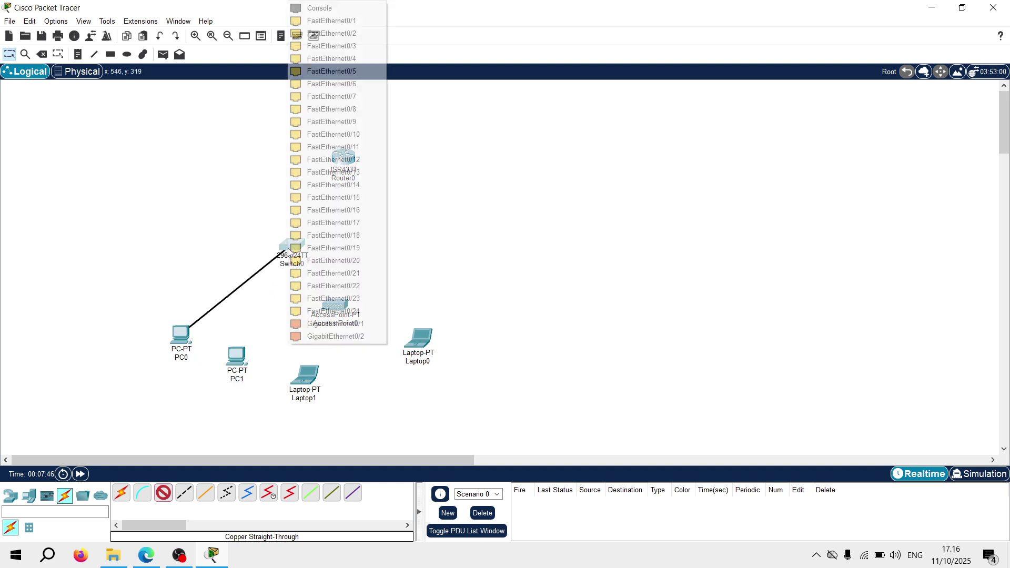
left_click(338, 23)
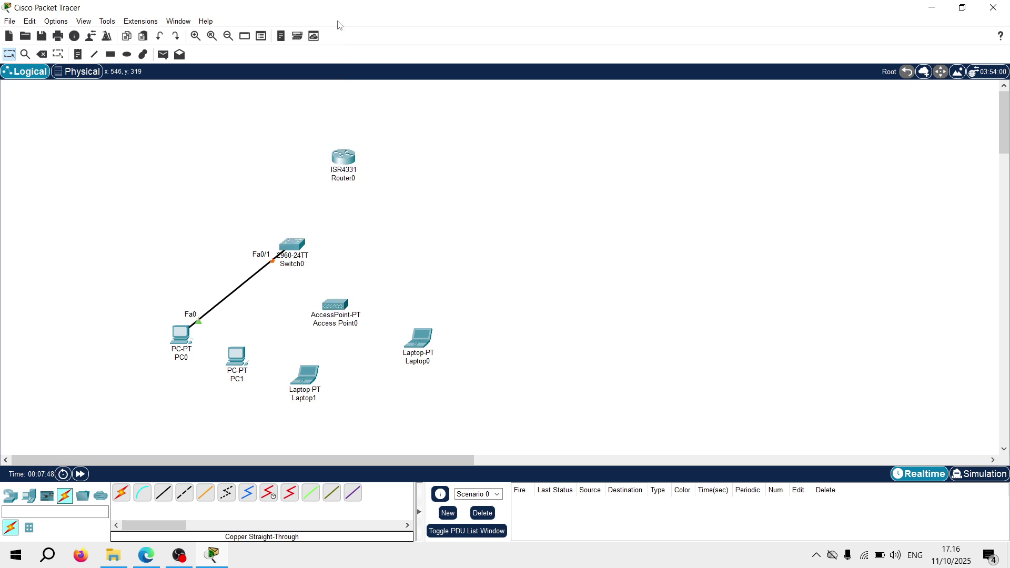
Cable PC1 FastEthernet0 to Switch0 FastEthernet0/2 with a copper straight-through cable
left_click(164, 493)
left_click(237, 358)
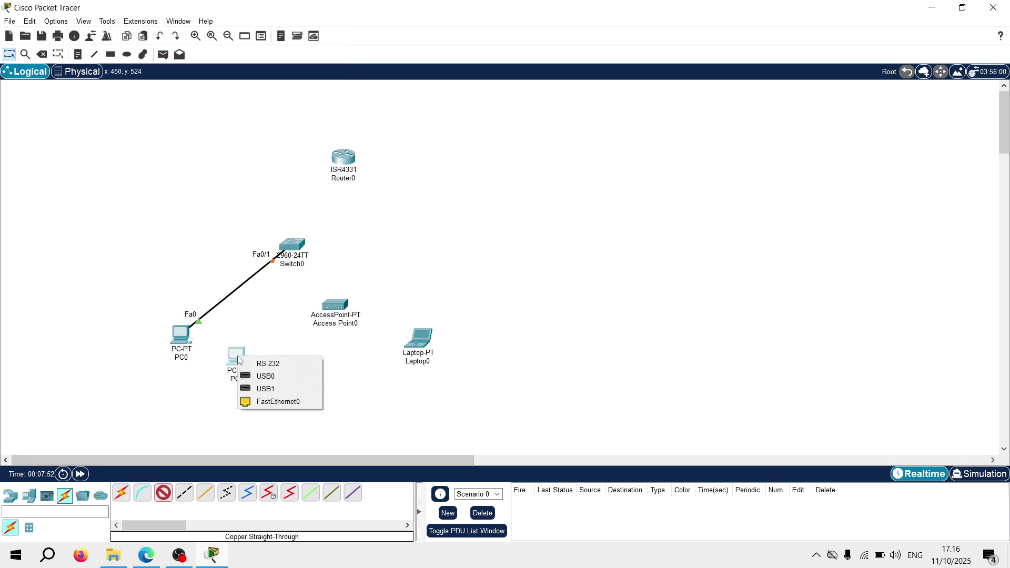
left_click(270, 403)
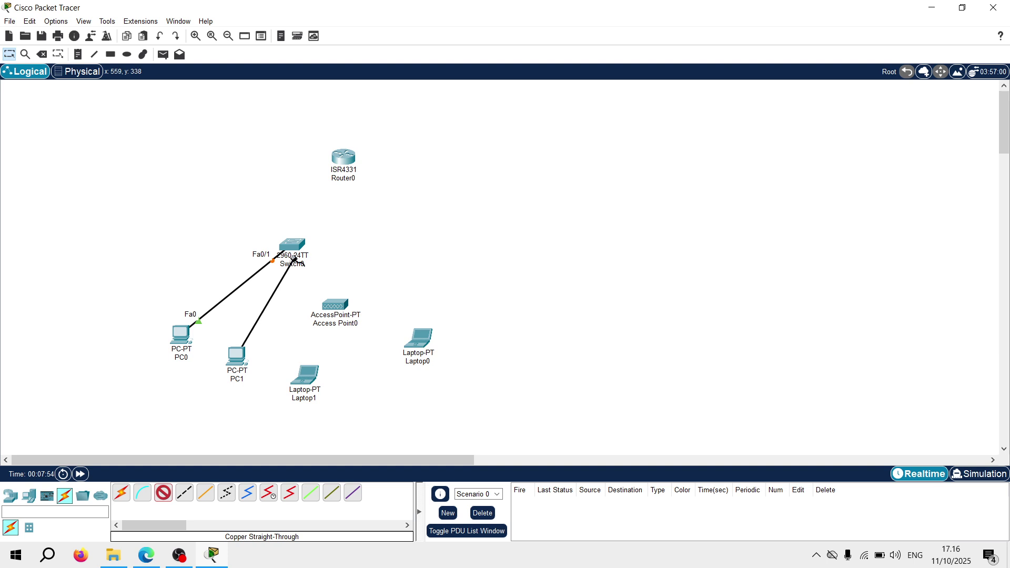
left_click(291, 244)
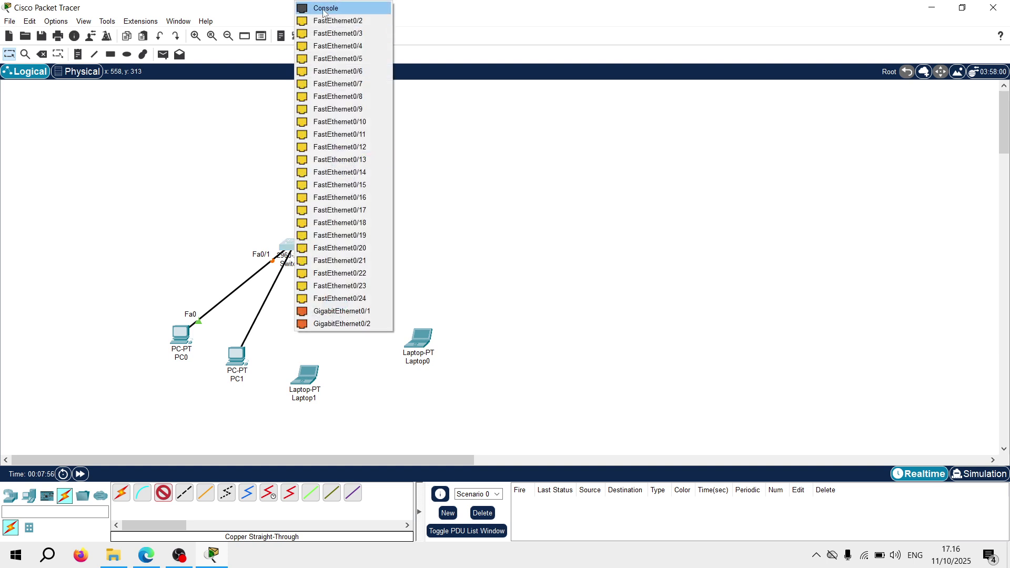
left_click(336, 20)
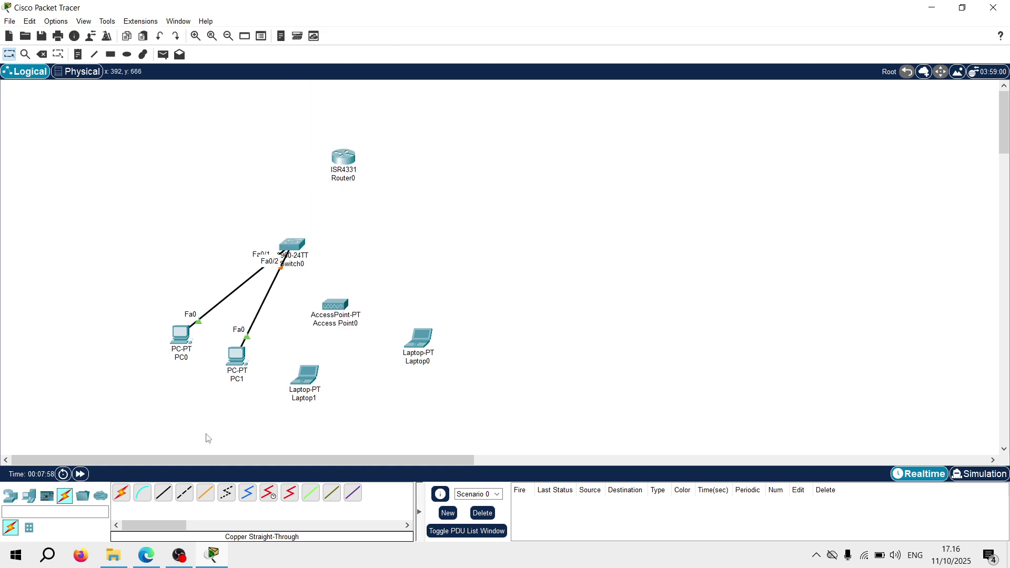
Link Switch0 FastEthernet0/3 to Access Point0 Port 0, then nudge Router0 up and left
left_click(166, 495)
left_click(298, 249)
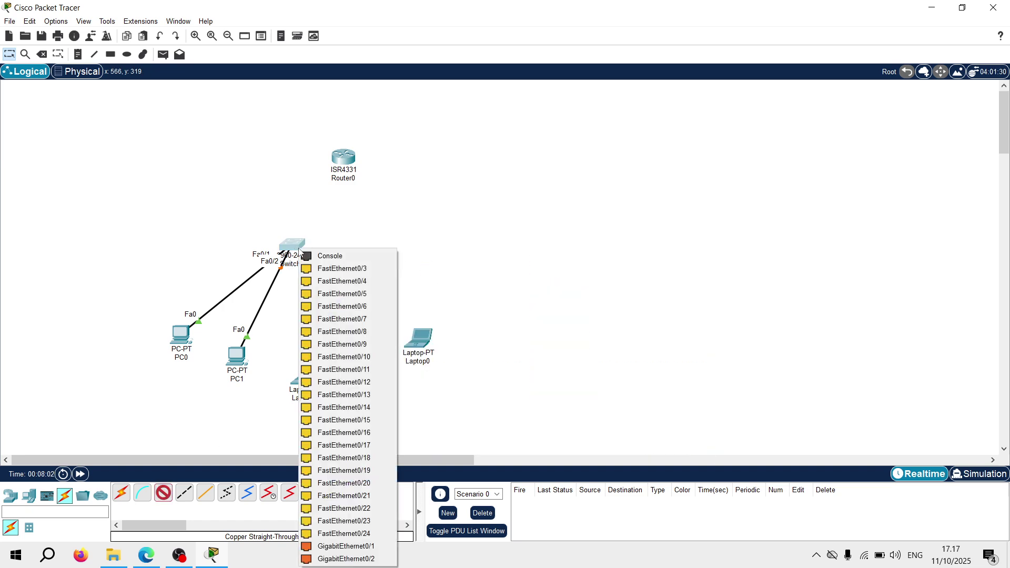
left_click(324, 269)
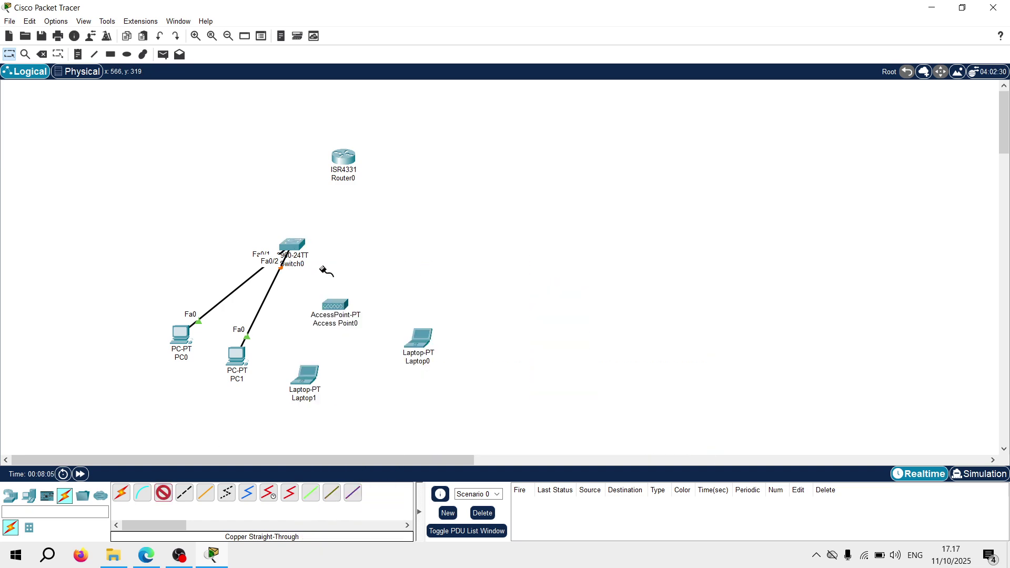
left_click(334, 305)
left_click(349, 314)
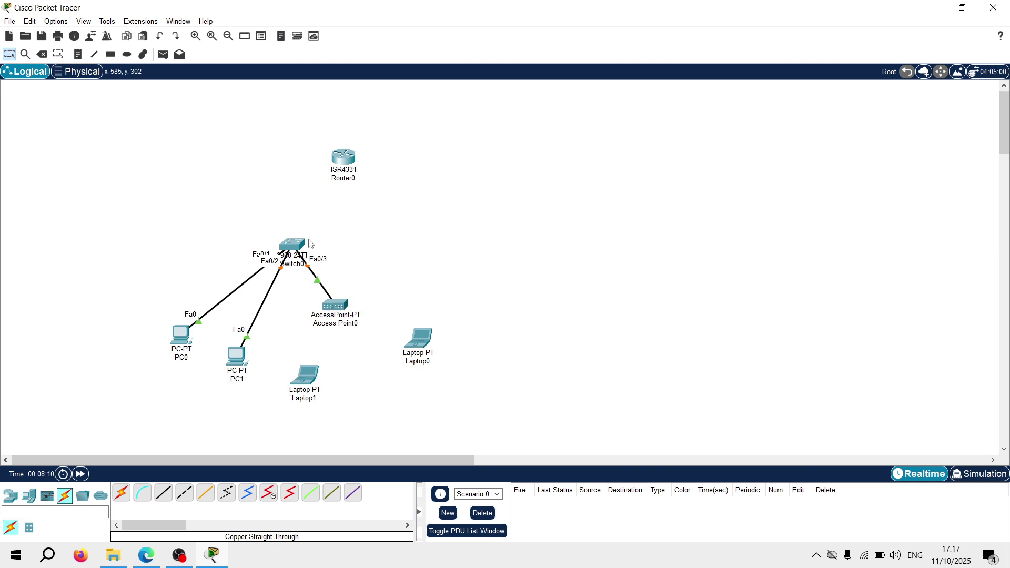
left_click_drag(338, 166, 322, 151)
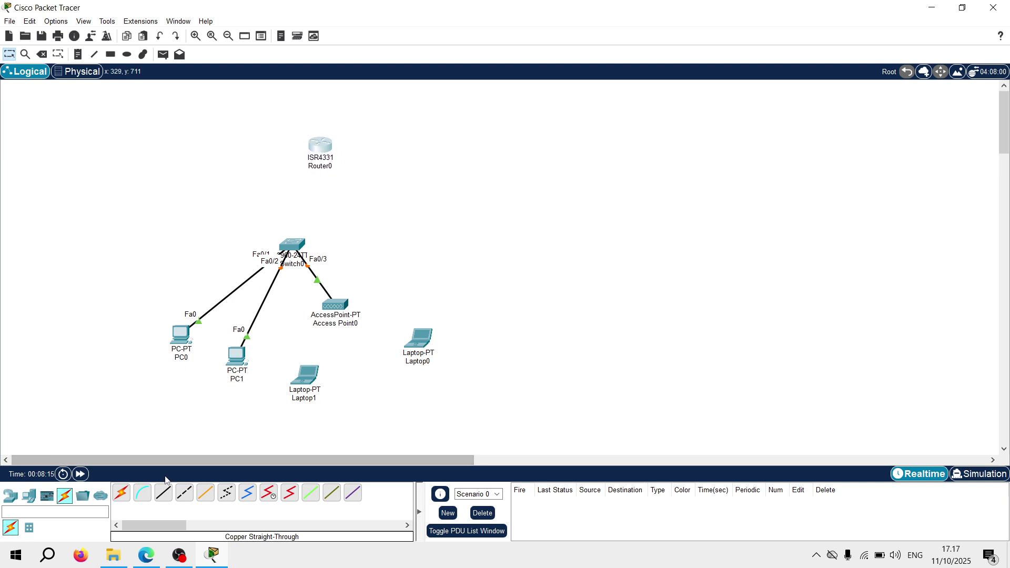
Cable Router0 GigabitEthernet0/0/0 to Switch0 FastEthernet0/4 with copper straight-through
left_click(162, 495)
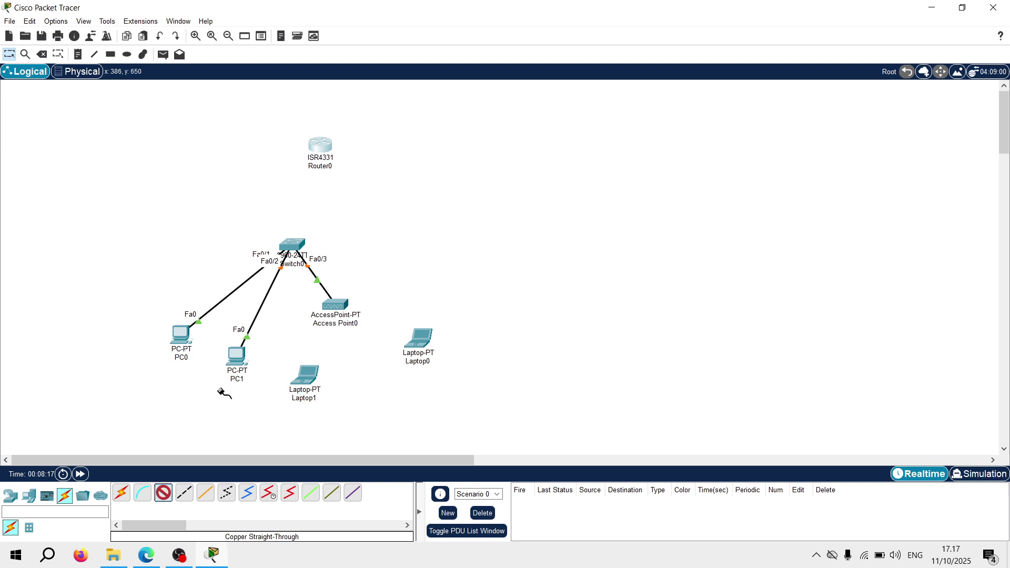
left_click(317, 152)
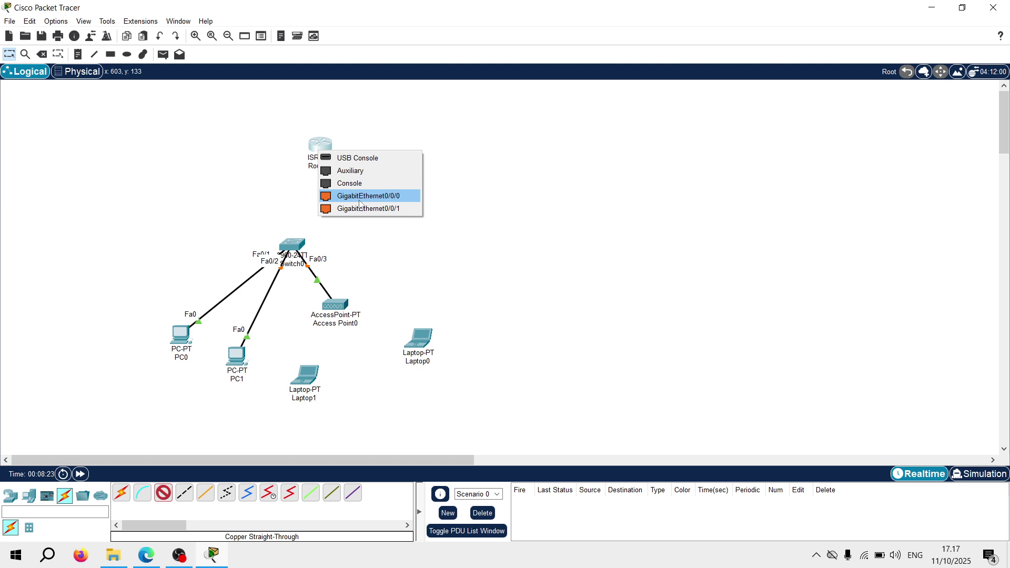
left_click(371, 199)
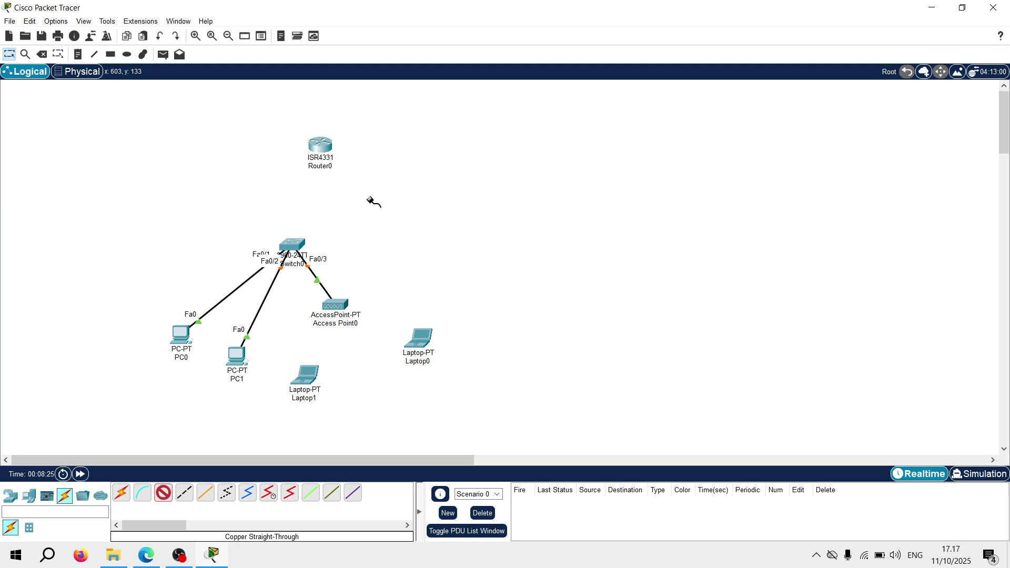
left_click(293, 246)
left_click(329, 263)
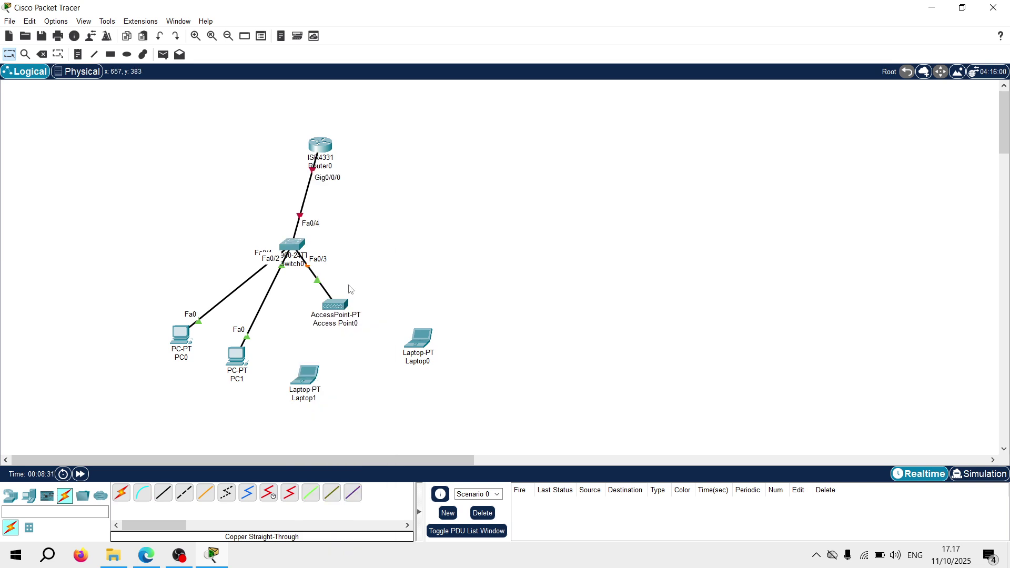
Reposition Laptop0, Access Point0, Laptop1 and PC0, then open Access Point0's settings
left_click_drag(426, 344, 438, 330)
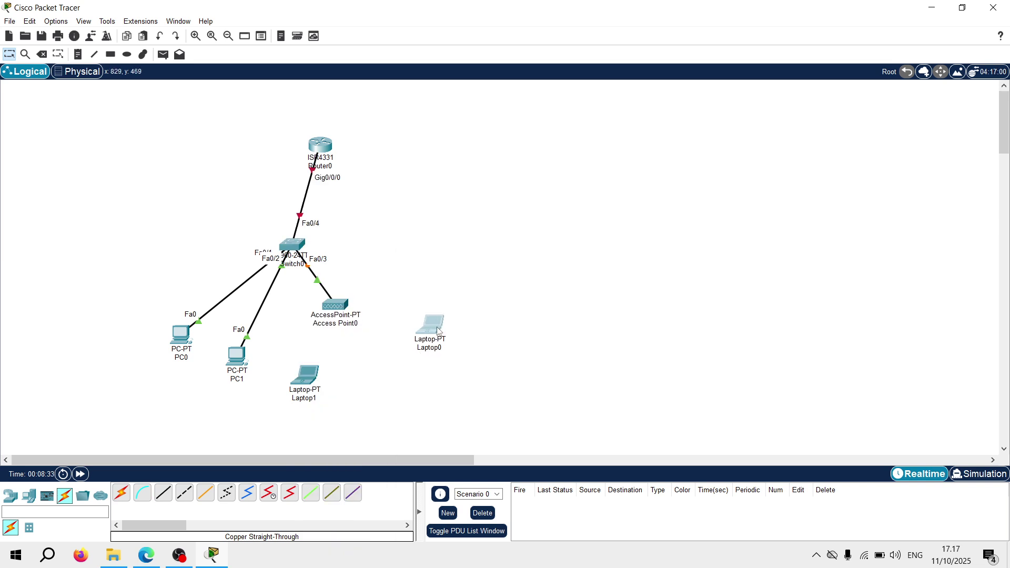
left_click_drag(343, 307, 352, 283)
left_click_drag(305, 377, 326, 358)
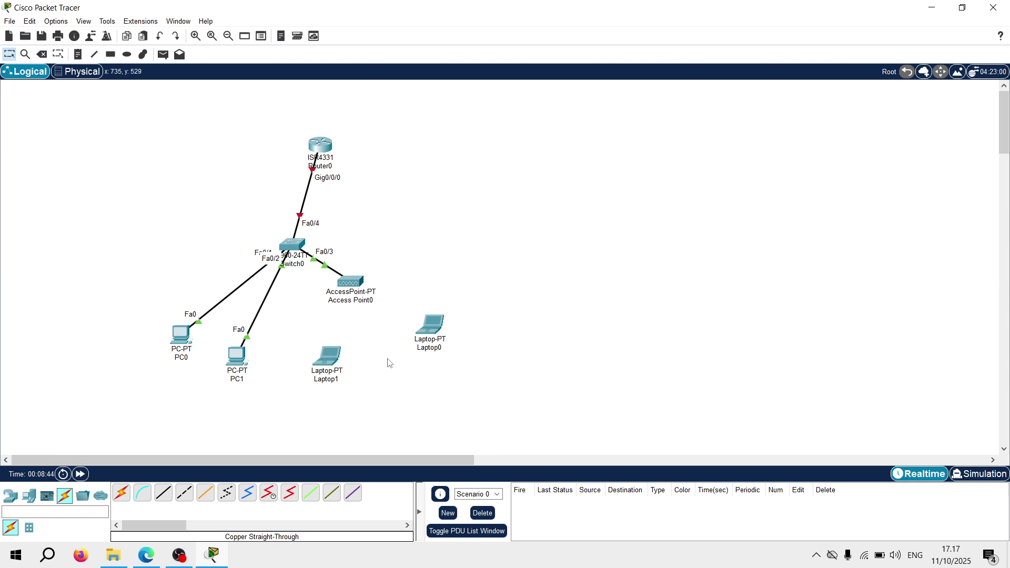
left_click_drag(181, 332, 170, 318)
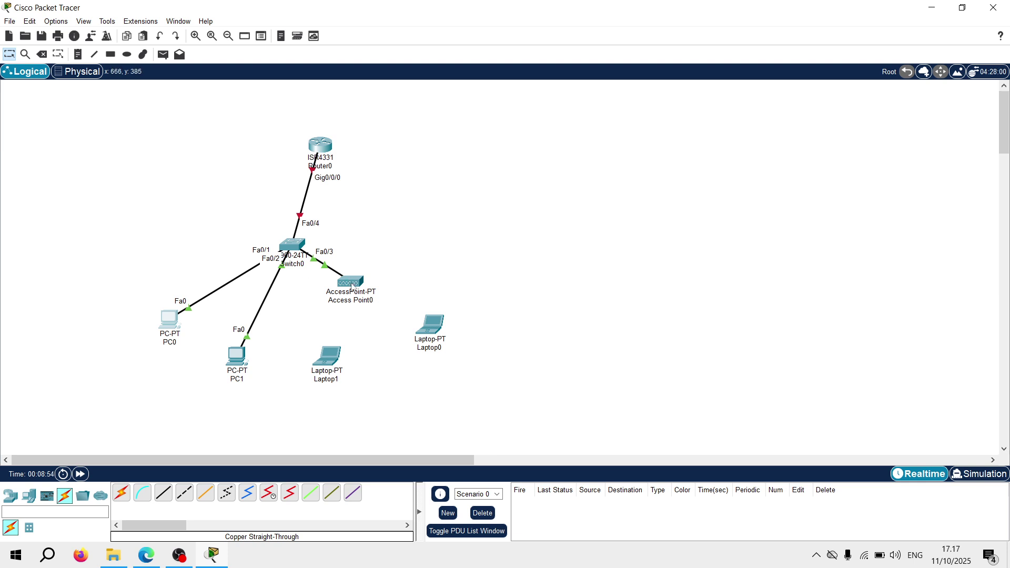
left_click_drag(352, 287, 351, 286)
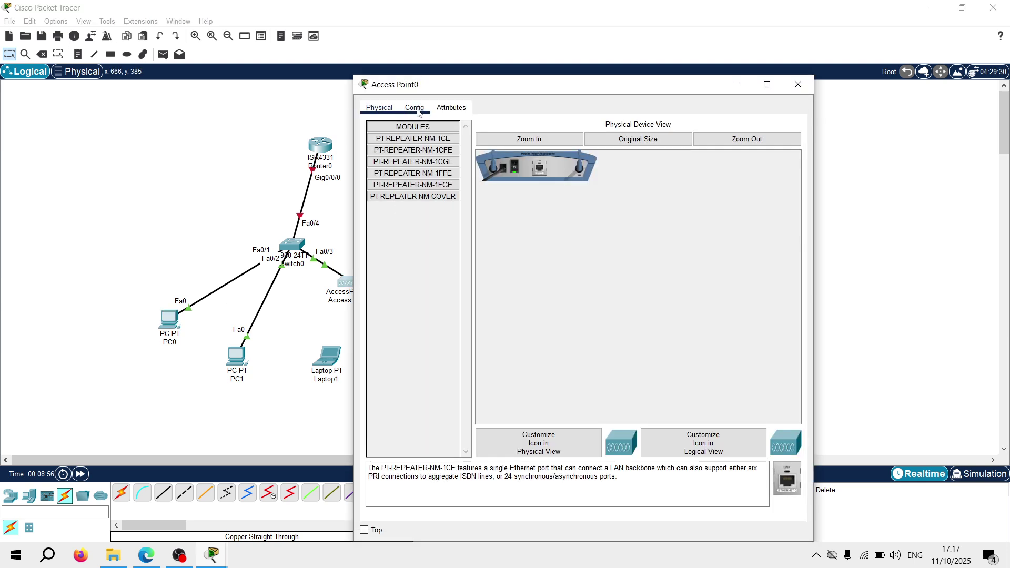
On Access Point0 Port 1, set SSID 'Wifi Publik' with WPA2-PSK and enter the pass phrase
left_click(415, 108)
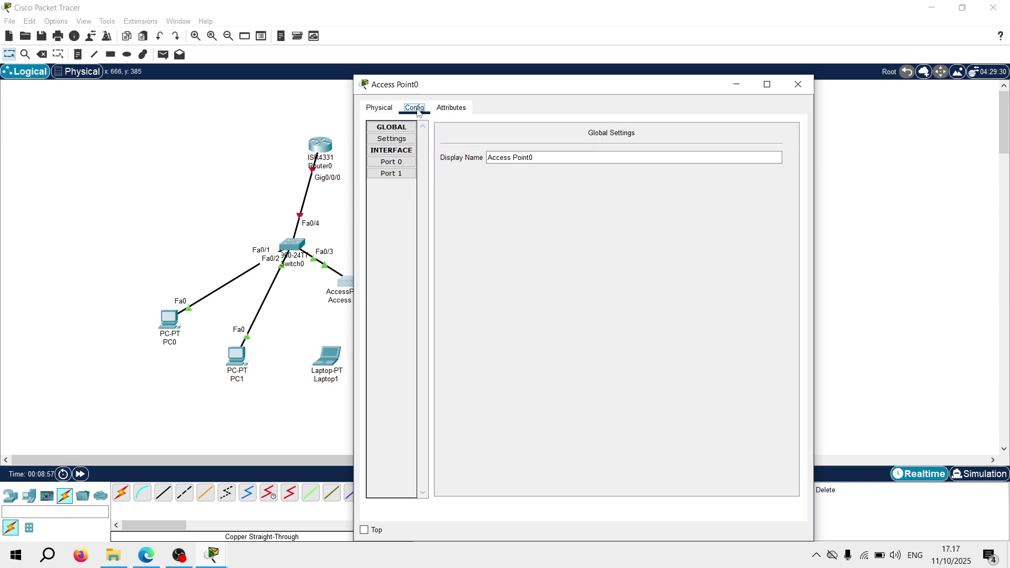
left_click(398, 175)
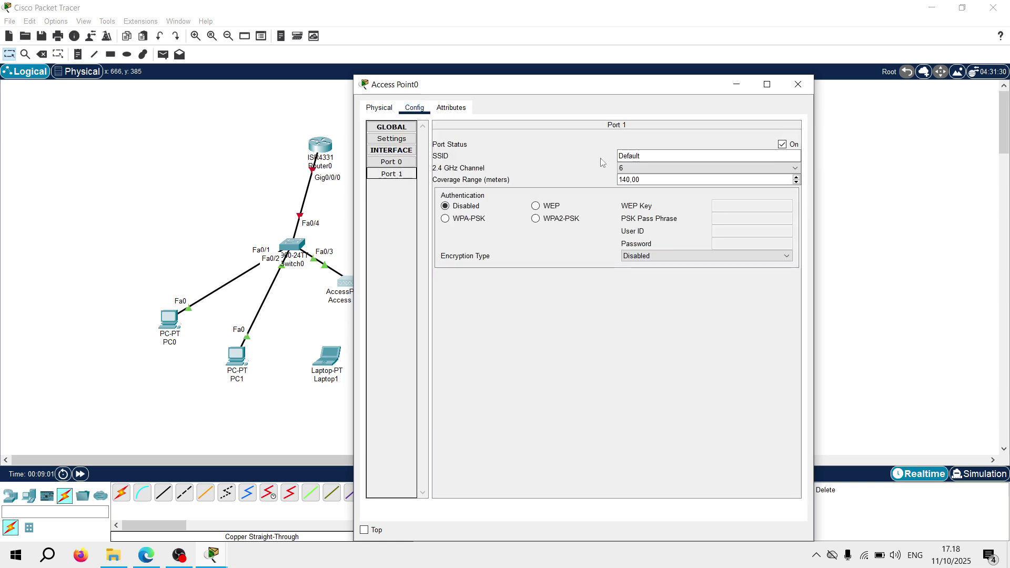
left_click_drag(648, 156, 597, 156)
type("W")
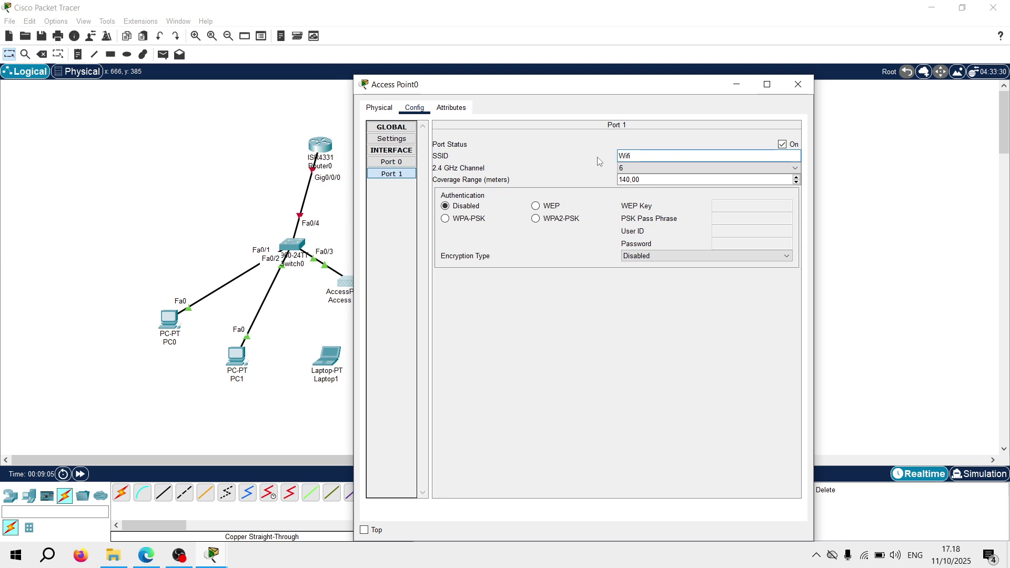
type("ifi Publik")
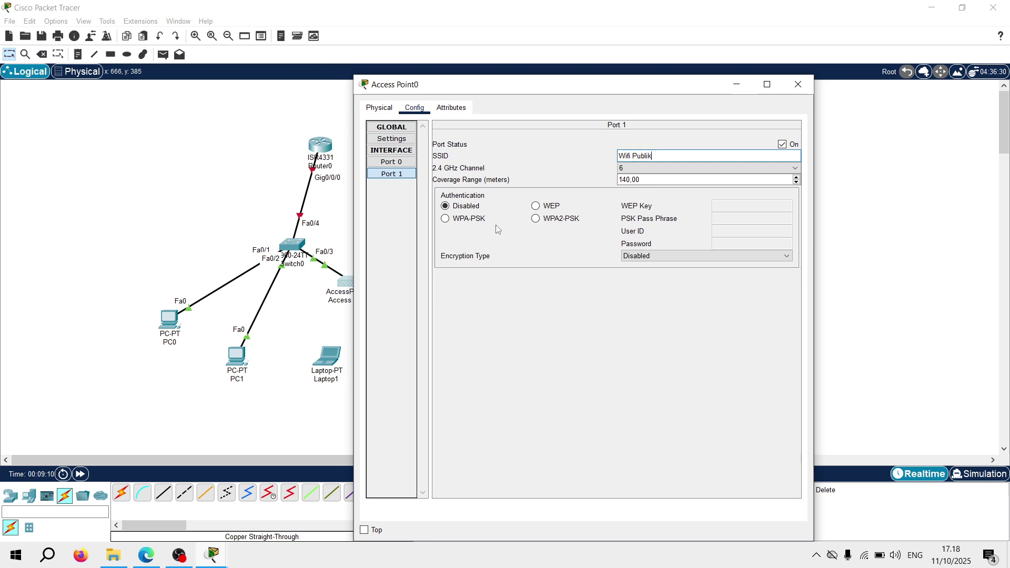
left_click(536, 218)
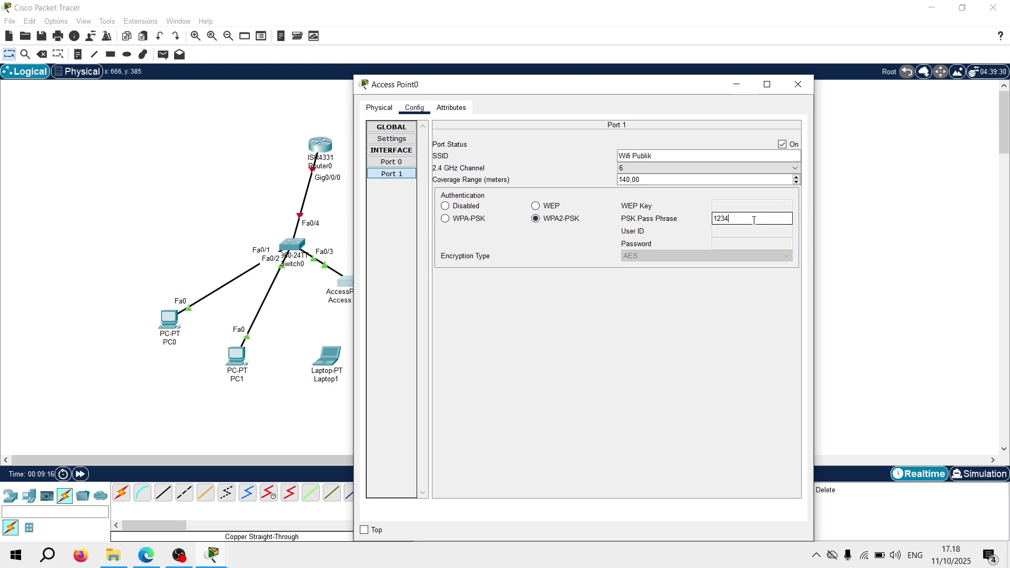
type("12345678")
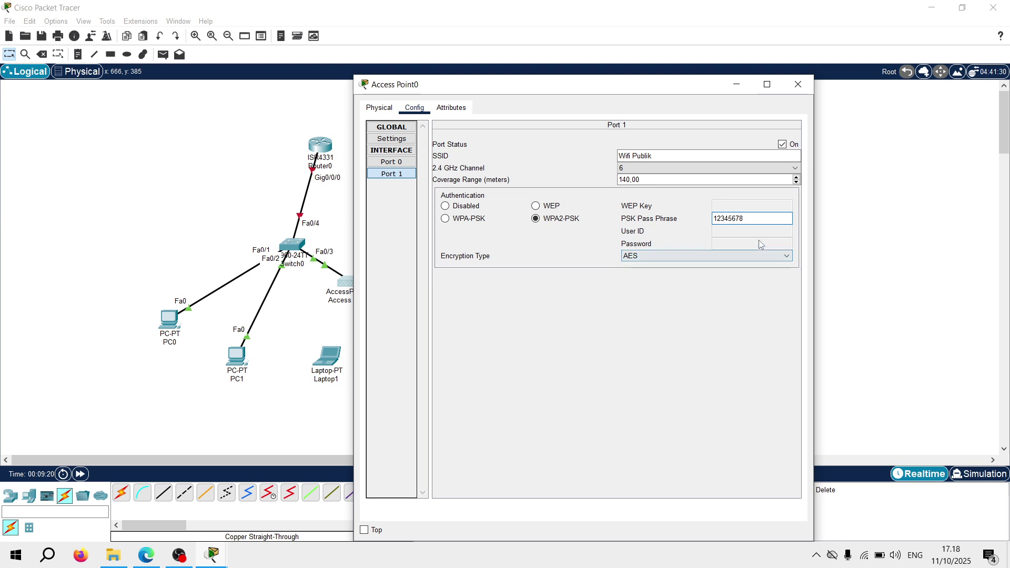
left_click(800, 91)
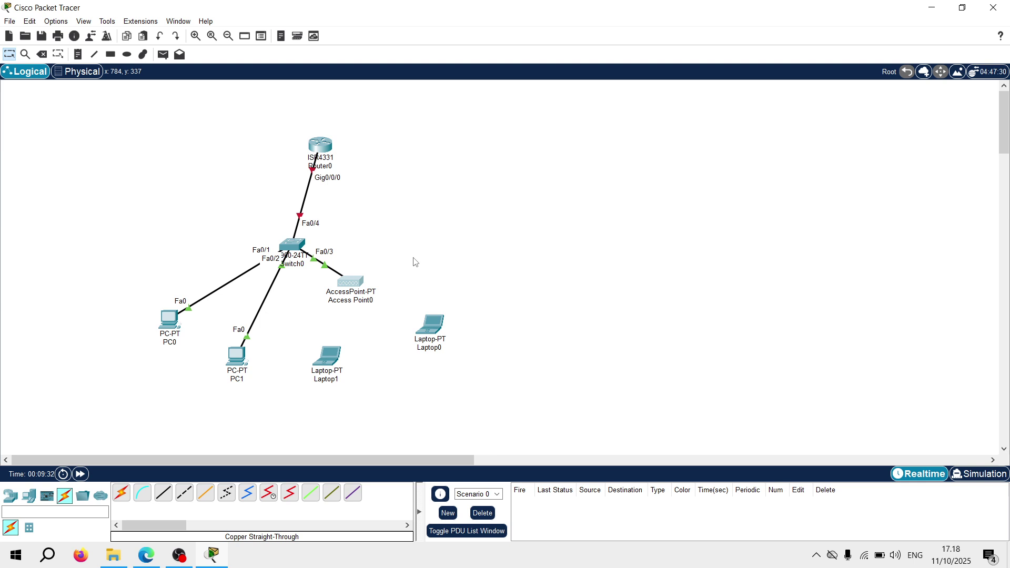
In Laptop0's Physical view, remove the wired card and insert the WPC300N wireless module
left_click(437, 326)
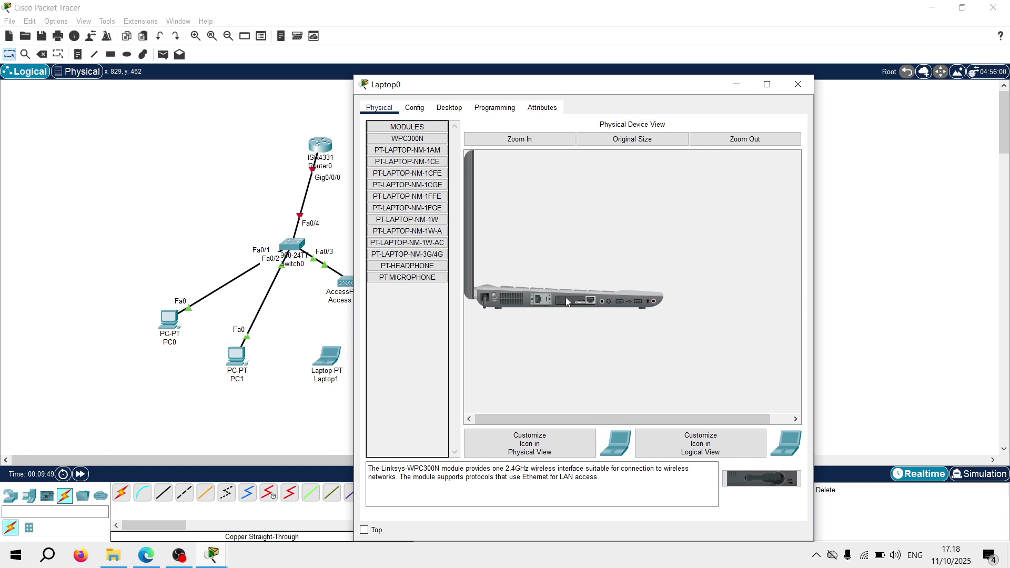
left_click_drag(578, 301, 410, 235)
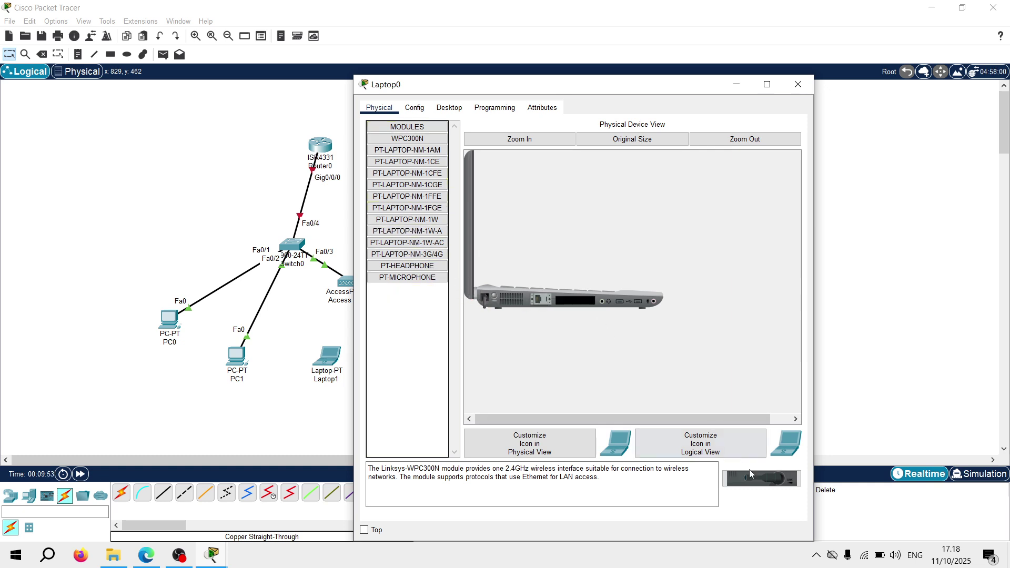
left_click_drag(760, 478, 574, 307)
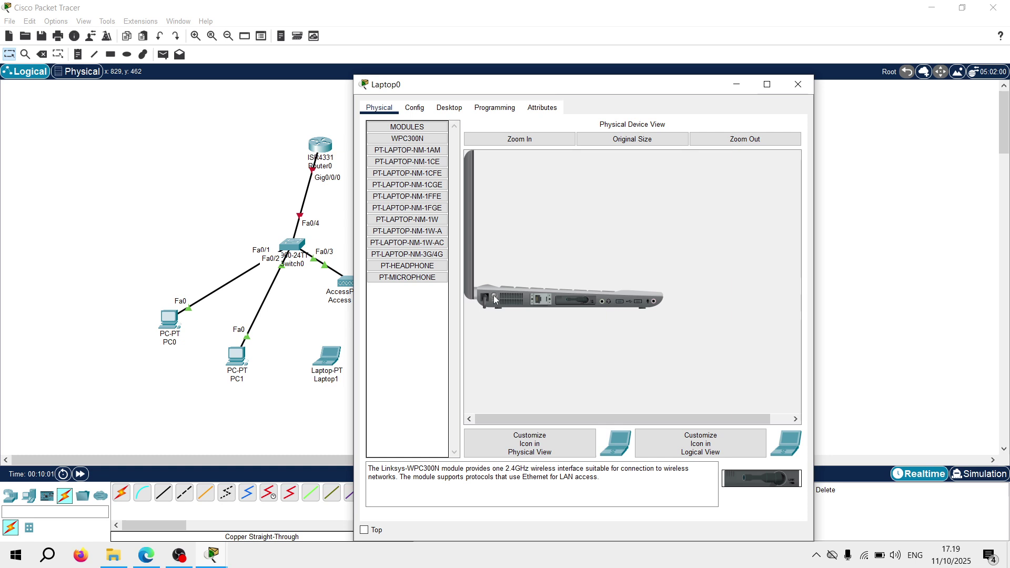
Use PC Wireless to join Laptop0 to 'Wifi Publik' with the WPA2 pre-shared key
left_click(449, 108)
left_click(408, 263)
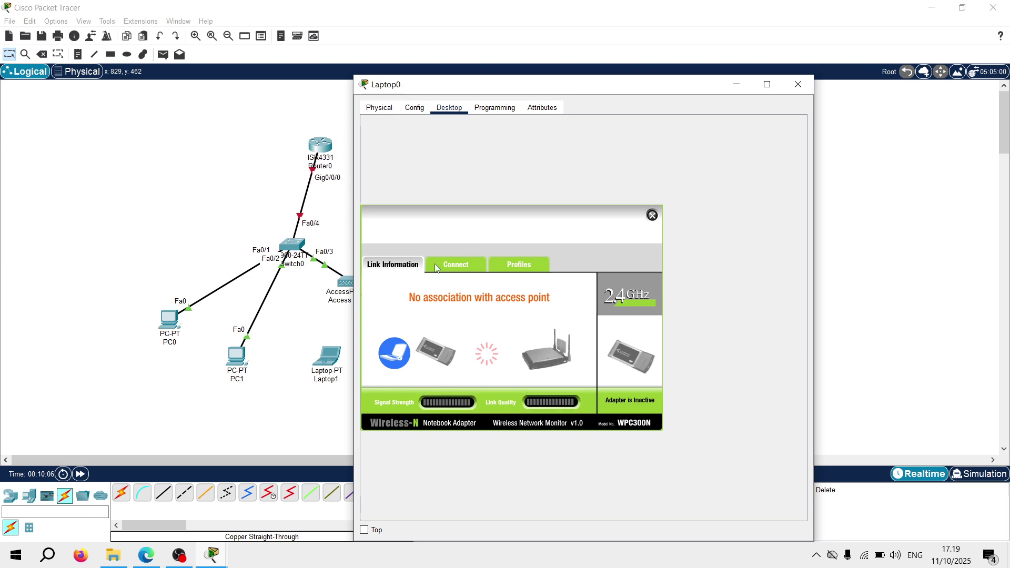
left_click(453, 265)
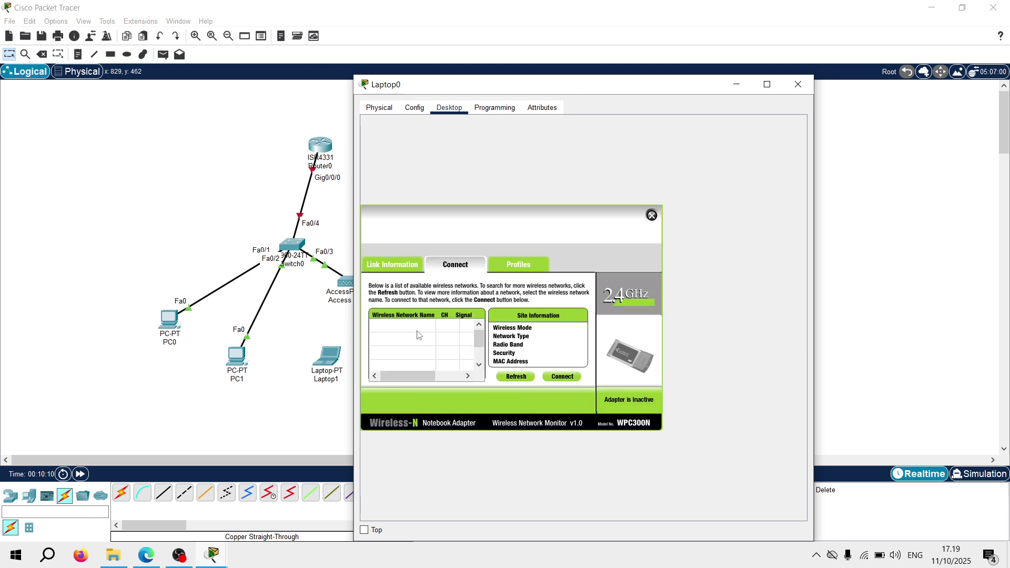
left_click(410, 327)
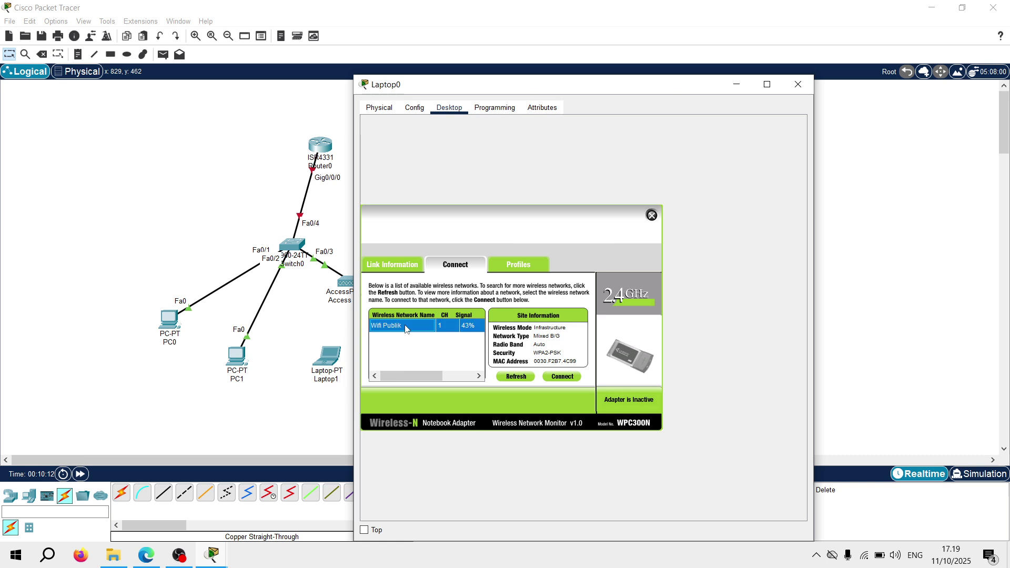
left_click(560, 376)
left_click(469, 332)
type("12345678")
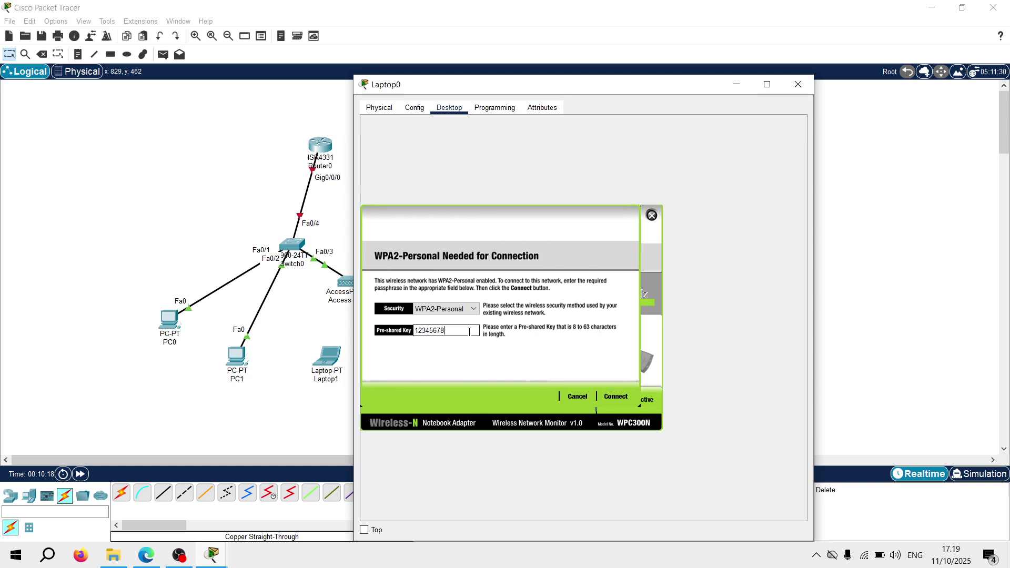
left_click(600, 396)
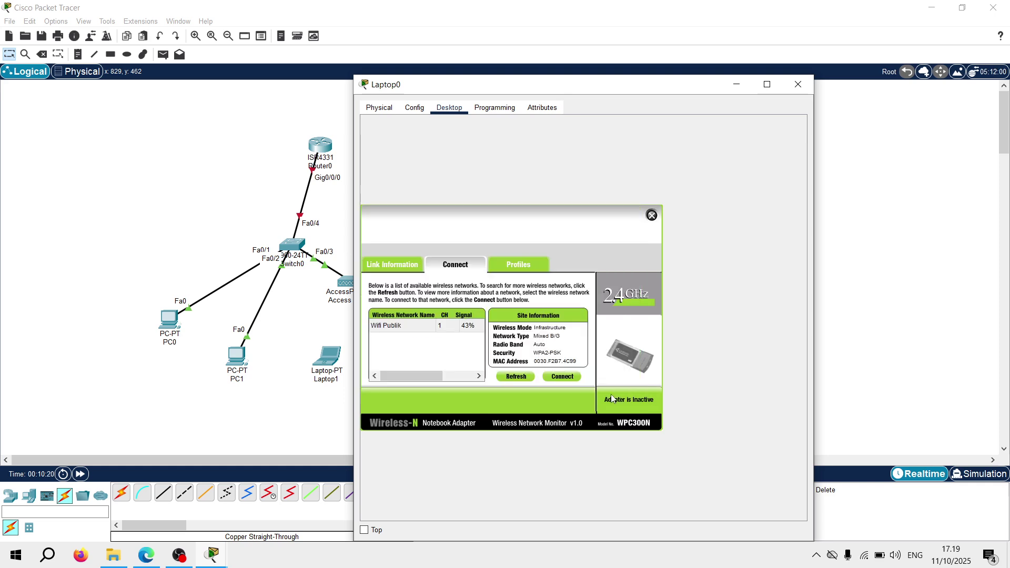
left_click(652, 215)
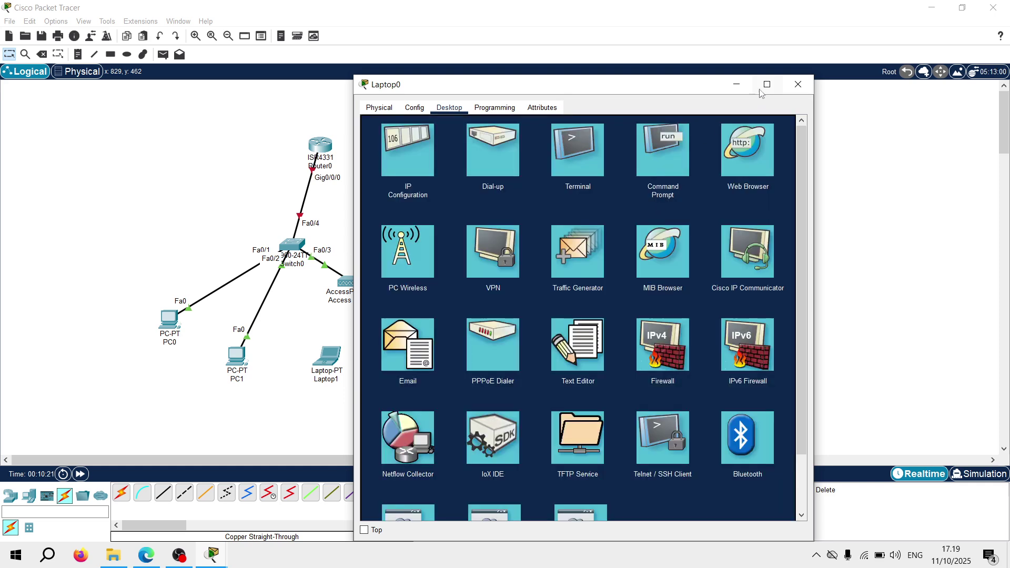
left_click(805, 91)
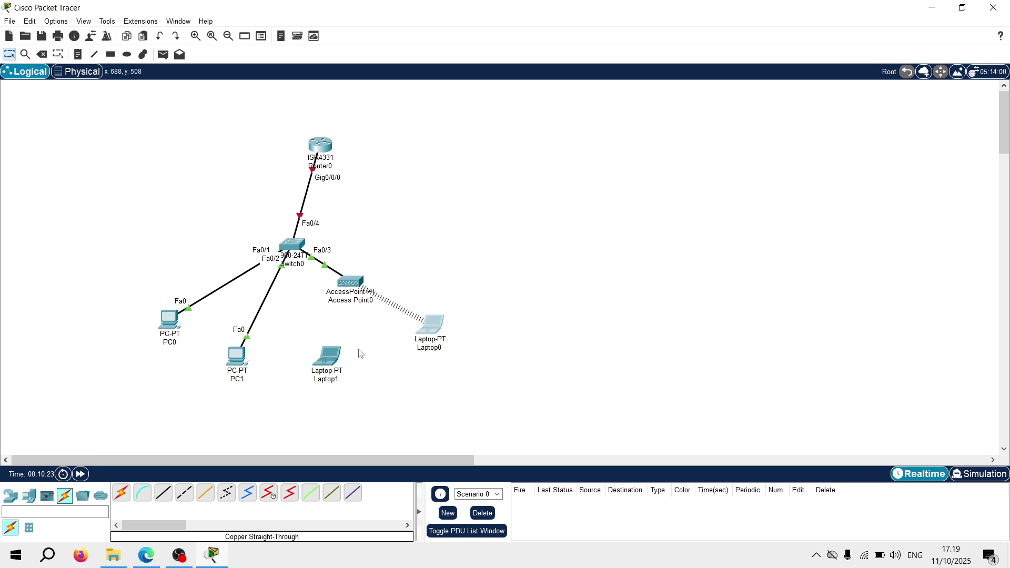
Swap Laptop1's wired card for the WPC300N wireless module and power the laptop back on
left_click(331, 360)
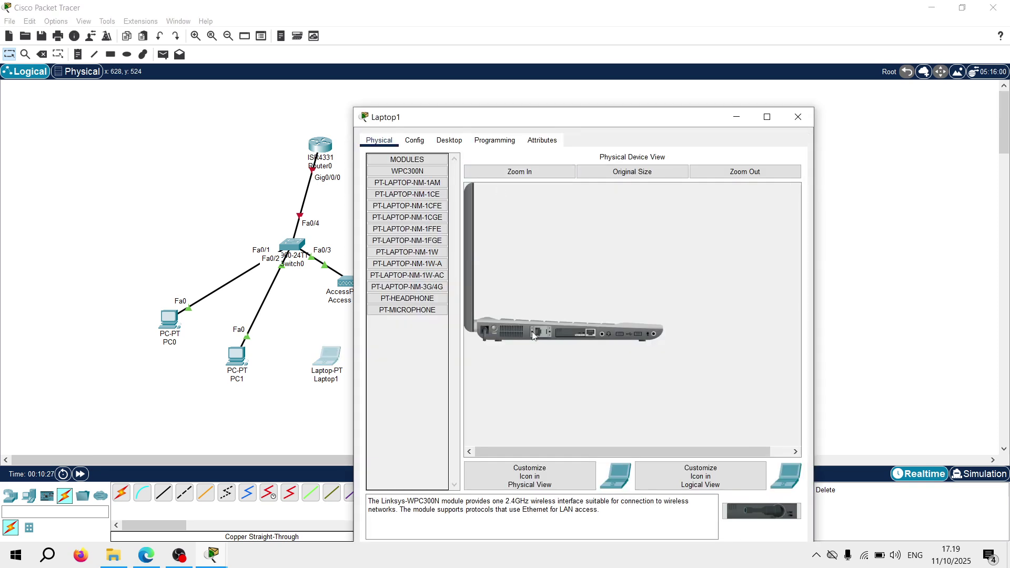
left_click_drag(583, 337, 414, 331)
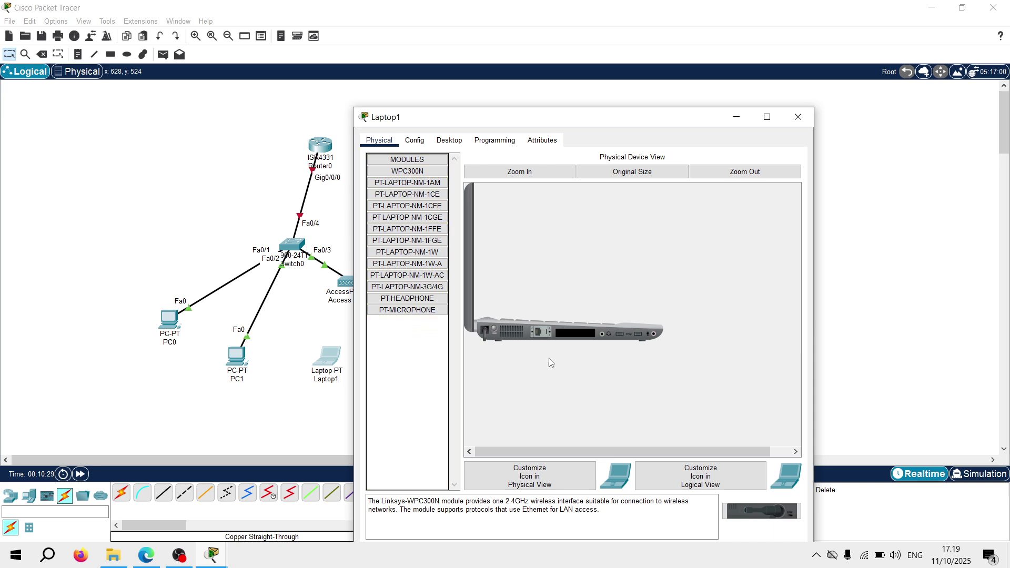
left_click_drag(748, 512, 575, 339)
left_click(493, 329)
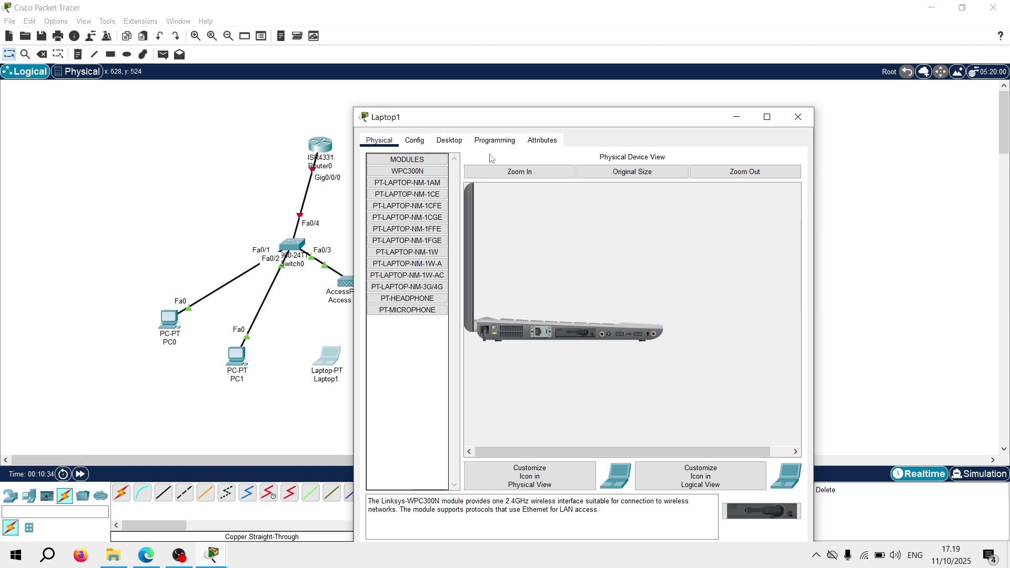
Use PC Wireless to join Laptop1 to 'Wifi Publik' with the pre-shared key
left_click(449, 140)
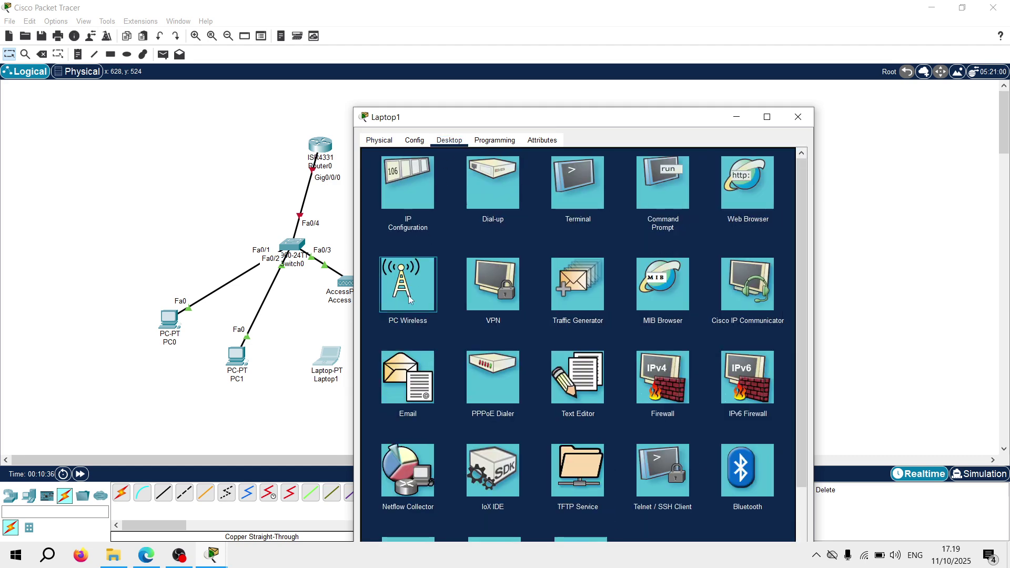
left_click(409, 298)
left_click(463, 300)
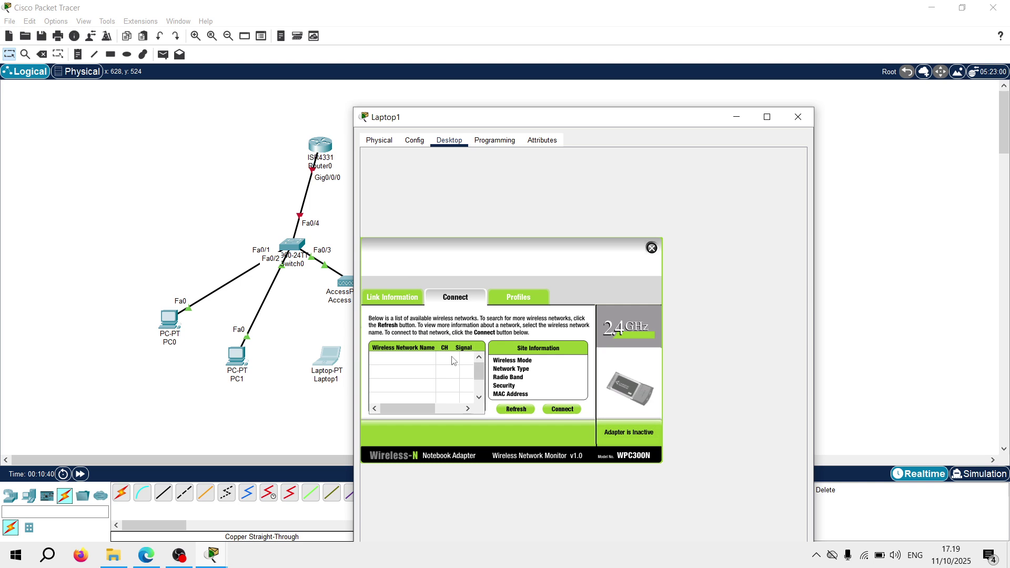
left_click(408, 359)
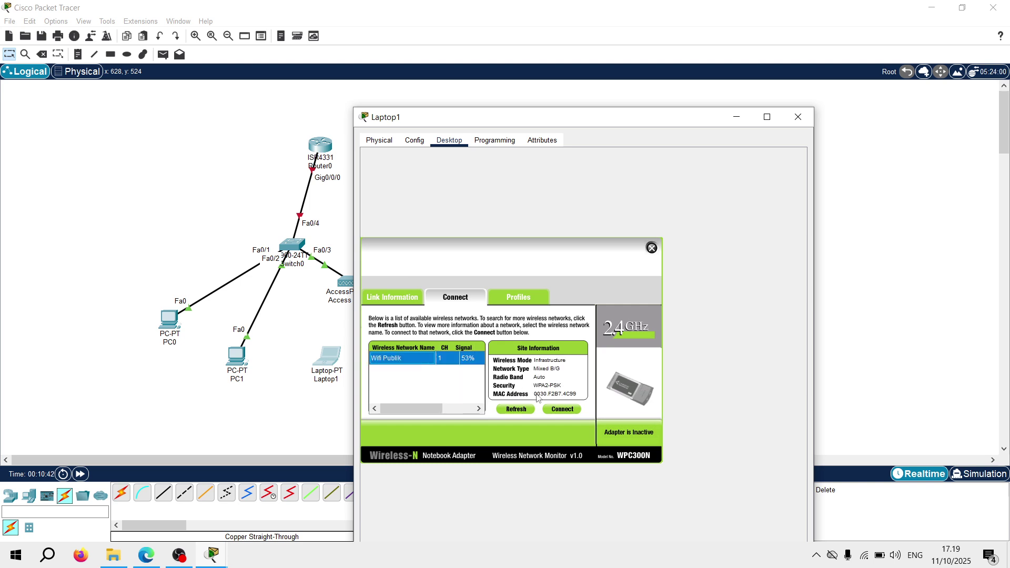
left_click(562, 410)
left_click(448, 363)
type("123")
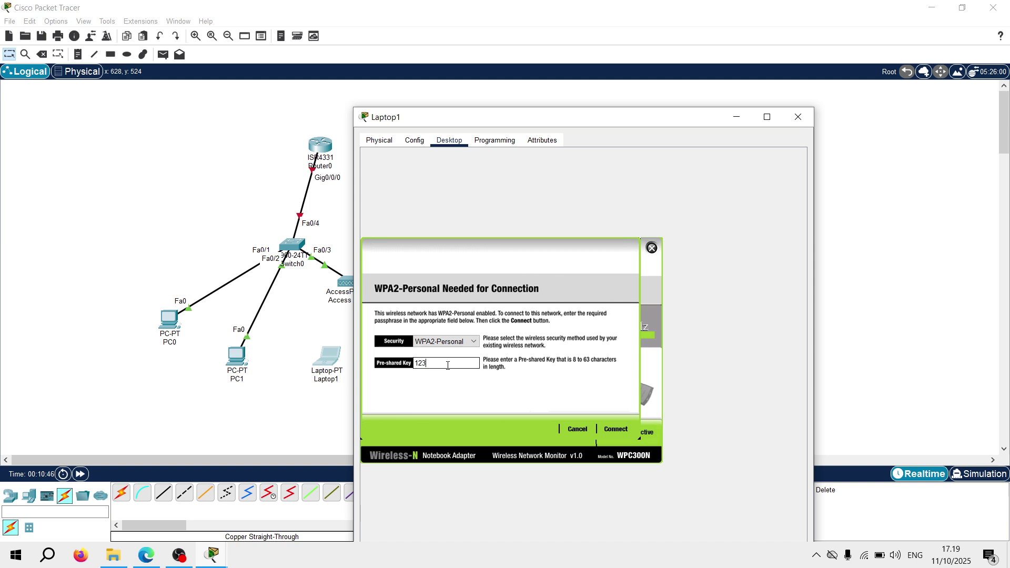
type("45678")
left_click(615, 430)
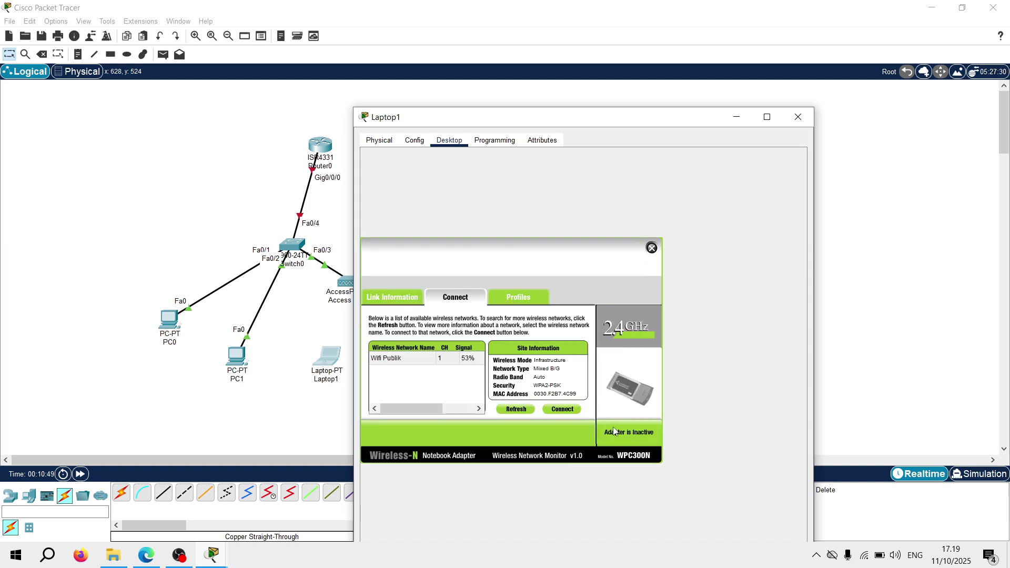
left_click(652, 248)
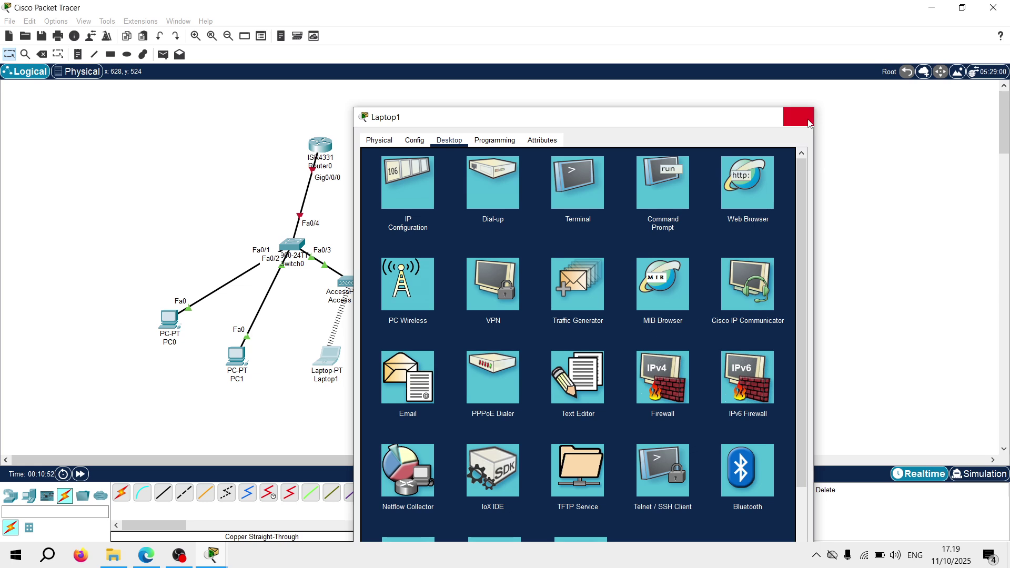
left_click(798, 116)
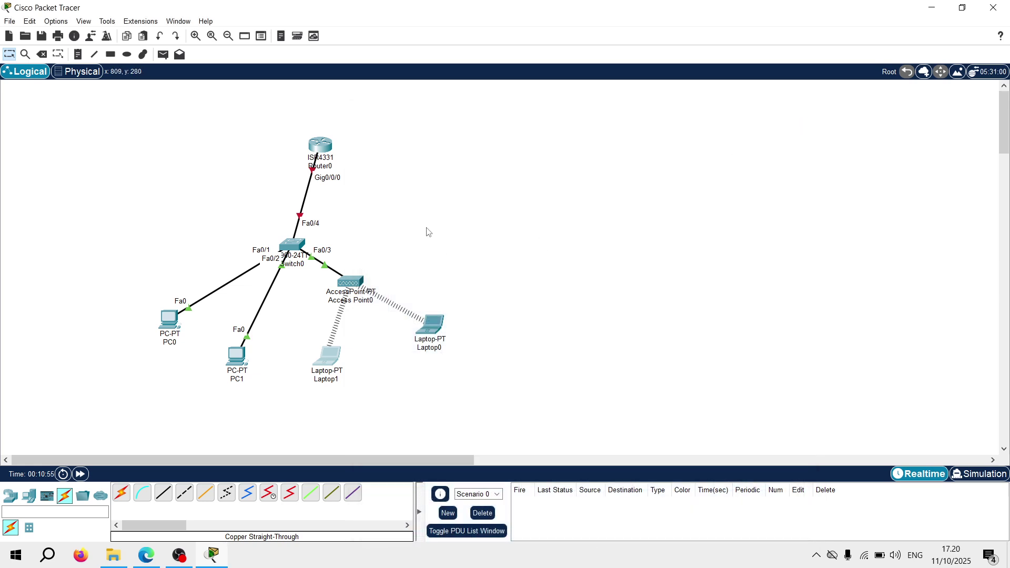
In Router0's CLI, answer 'n' to the initial configuration dialog and run 'enable'
mouse_move(323, 138)
left_click(322, 149)
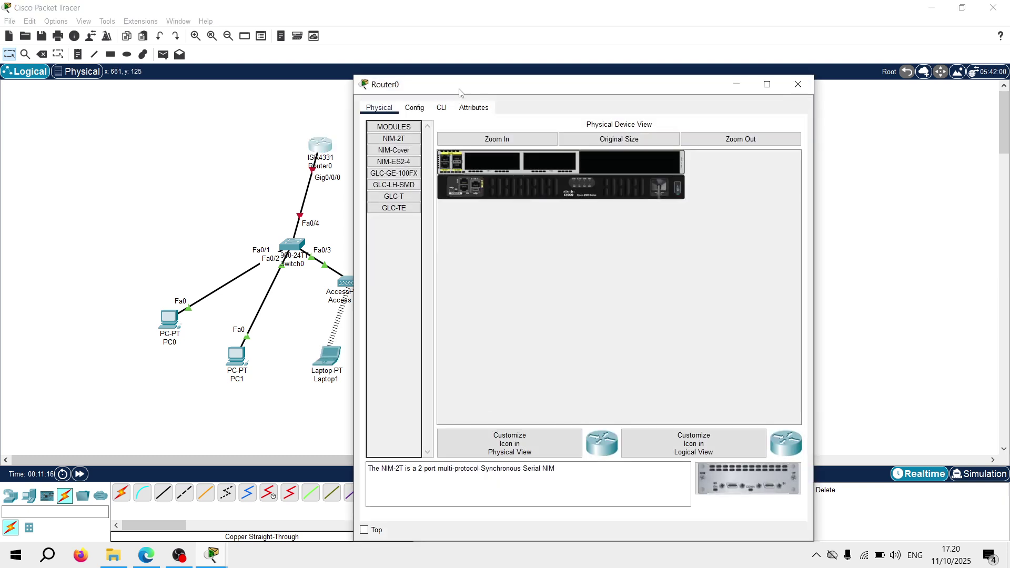
left_click_drag(471, 85, 592, 65)
left_click(562, 87)
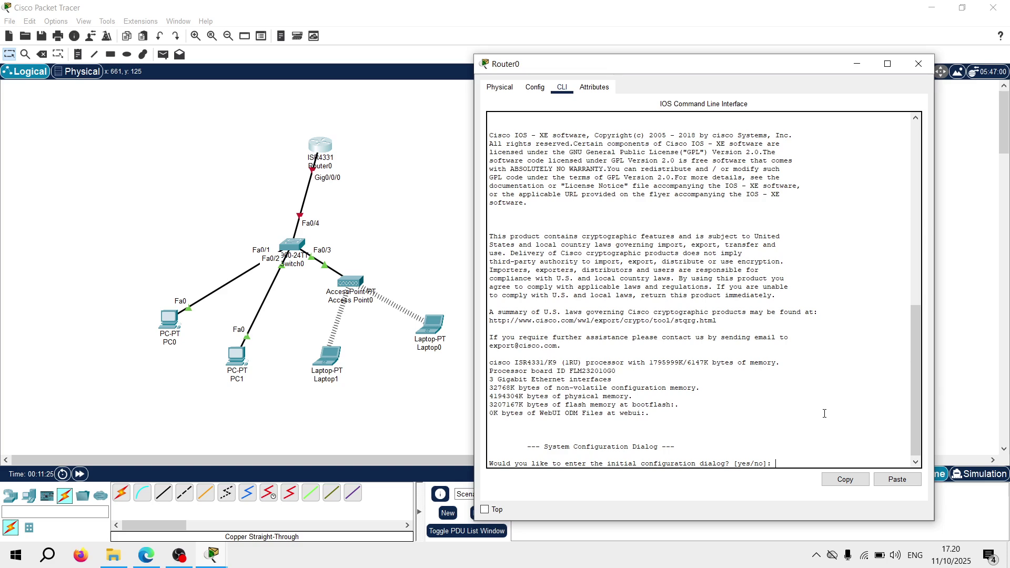
key("Return")
key("Return")
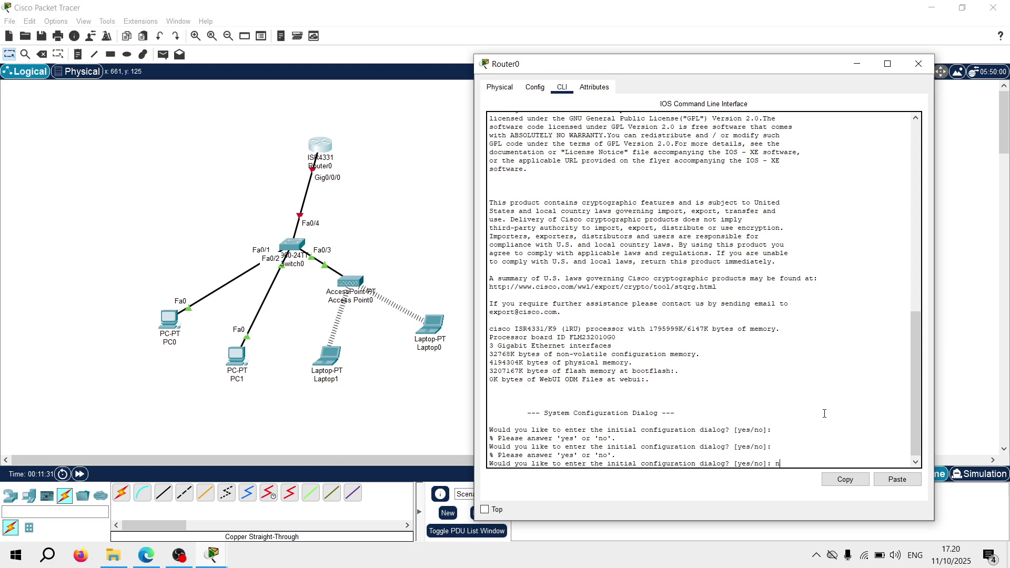
type("n")
key("Return")
key("Return")
key("Return")
key("Return")
key("Return")
key("Return")
key("Return")
key("Return")
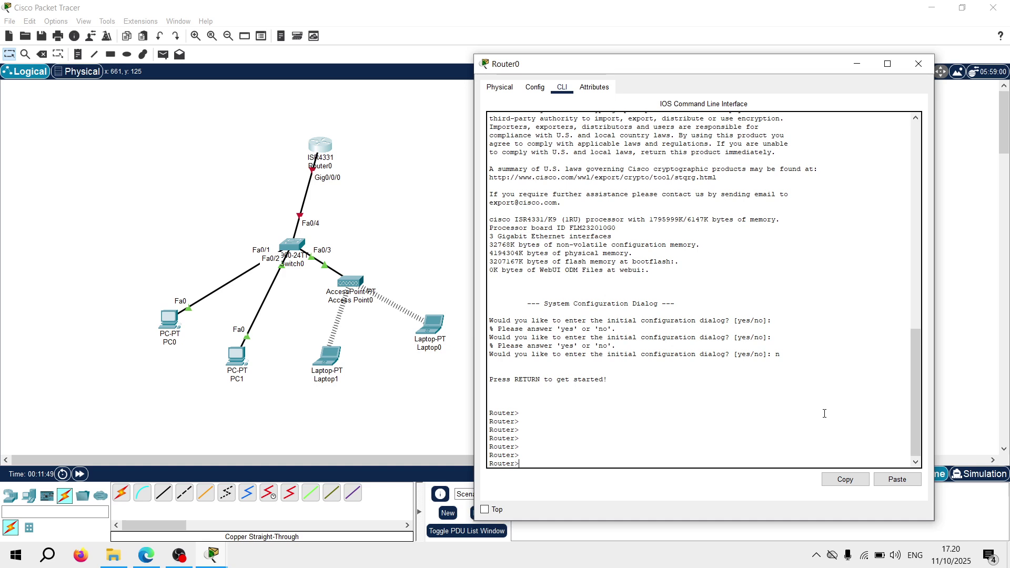
type("enable")
key("Return")
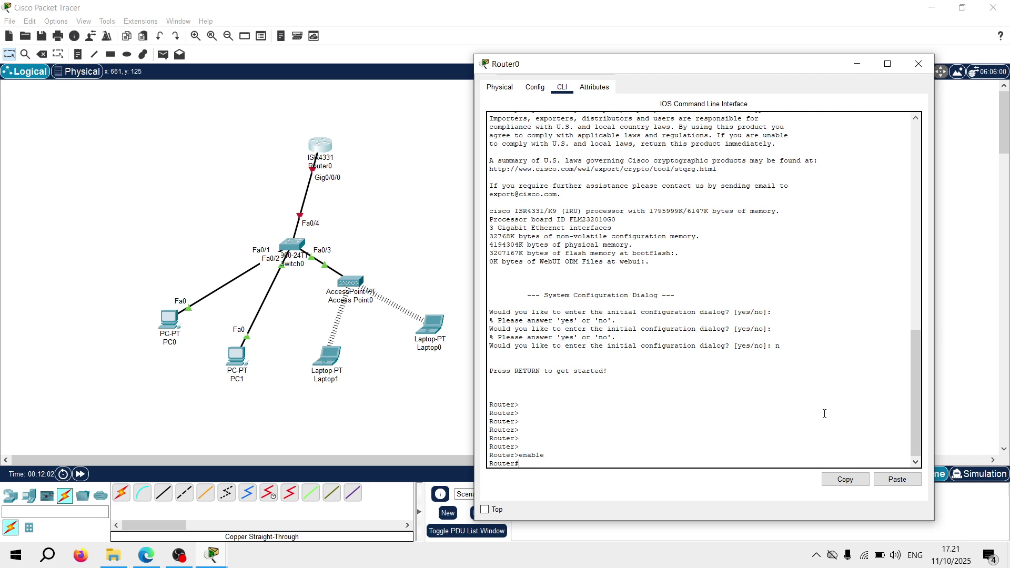
Correct the mistyped 'configuration terminal' to 'configure terminal', then begin 'interface gig0/0'
type("configuration terminal")
key("Return")
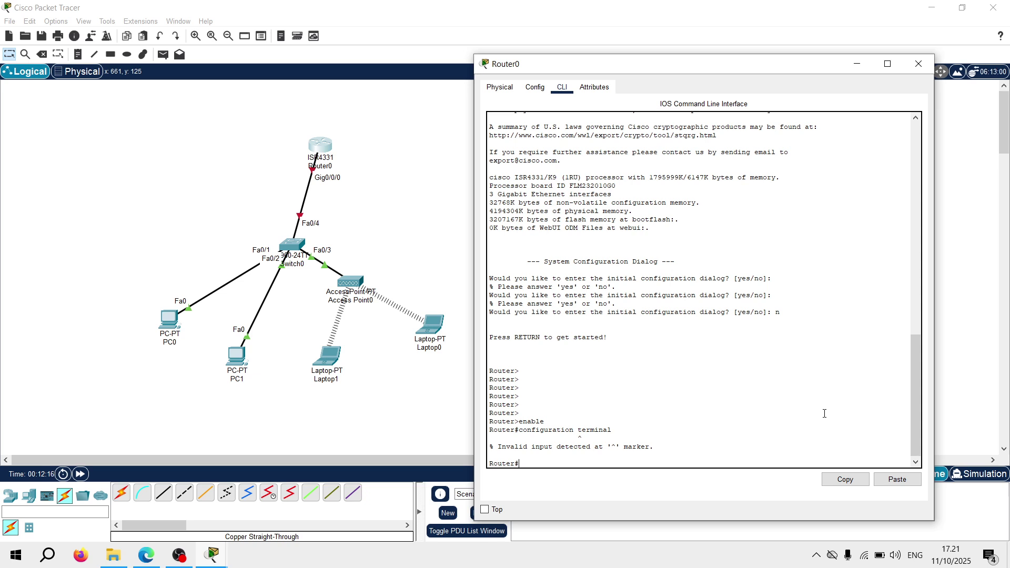
type("config")
key("Tab")
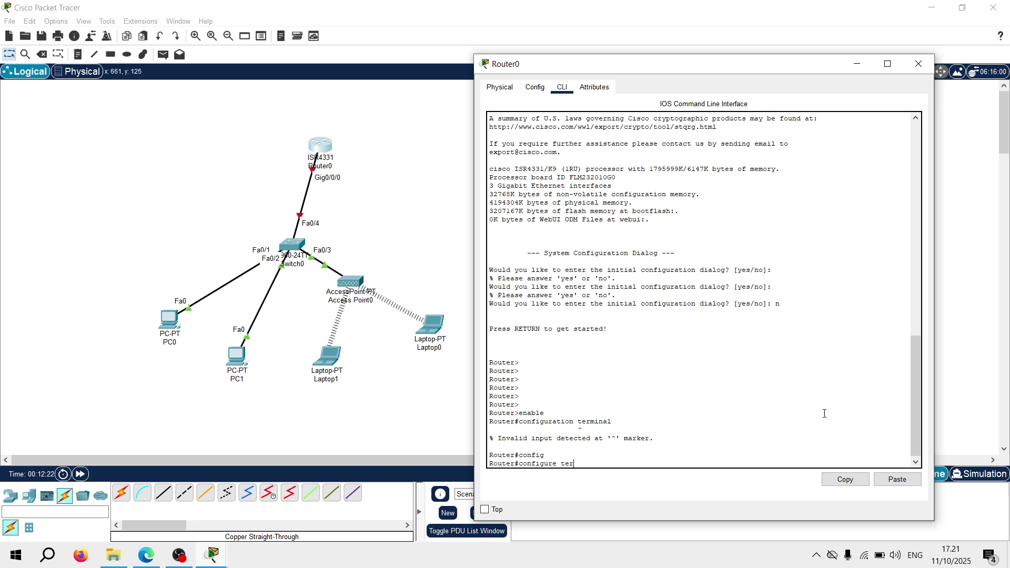
type("terminal")
key("Return")
key("Return")
key("Return")
key("Return")
key("Return")
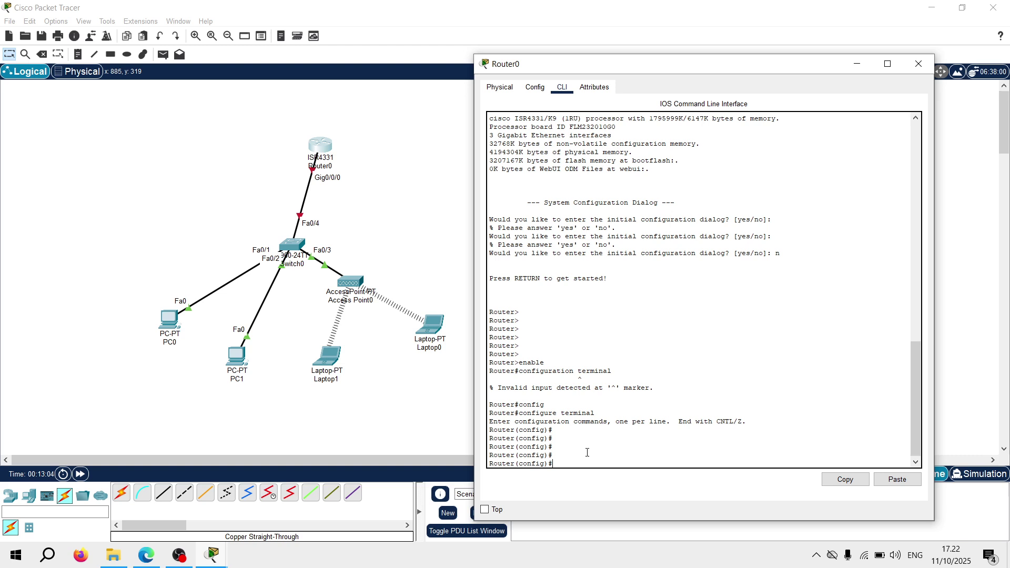
type("nterface gig0/0")
Select interface gig0/0/0 and assign it IP 192.168.1.1 with mask 255.255.255.0
key("Return")
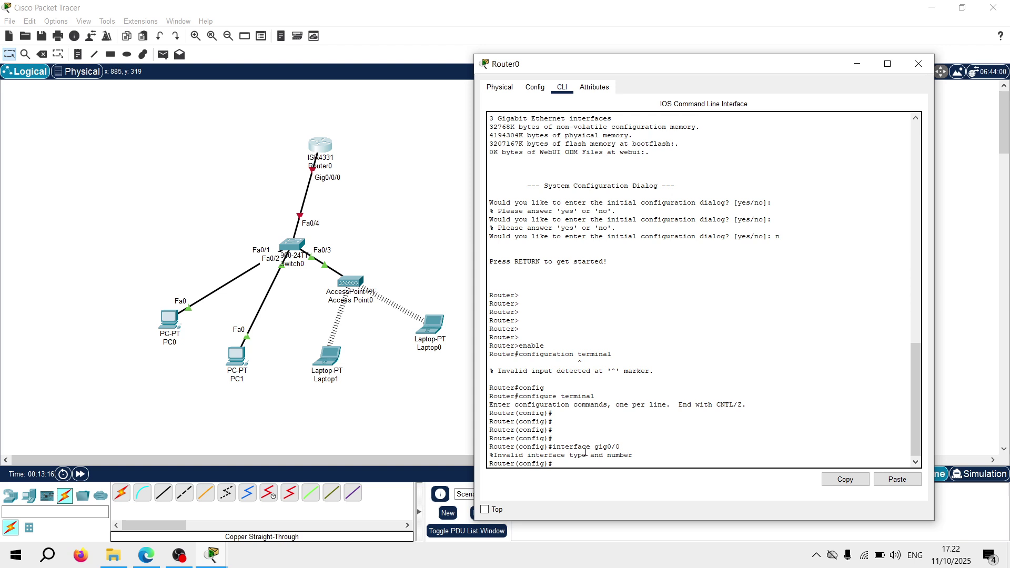
key("Up")
type("/0")
key("Return")
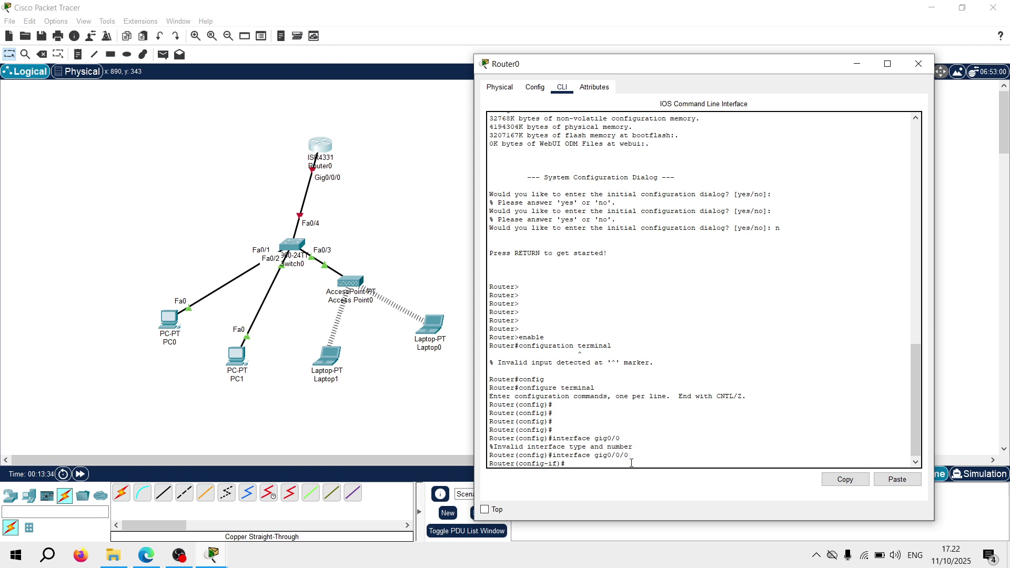
key("Return")
key("Return")
key("Return")
key("Return")
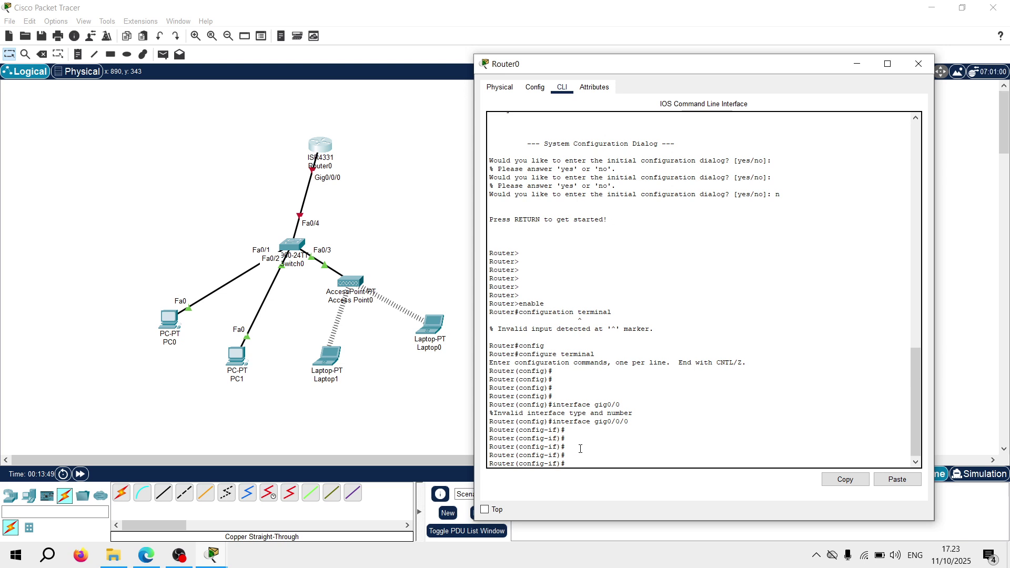
type("ip address 192.168.1.1 25")
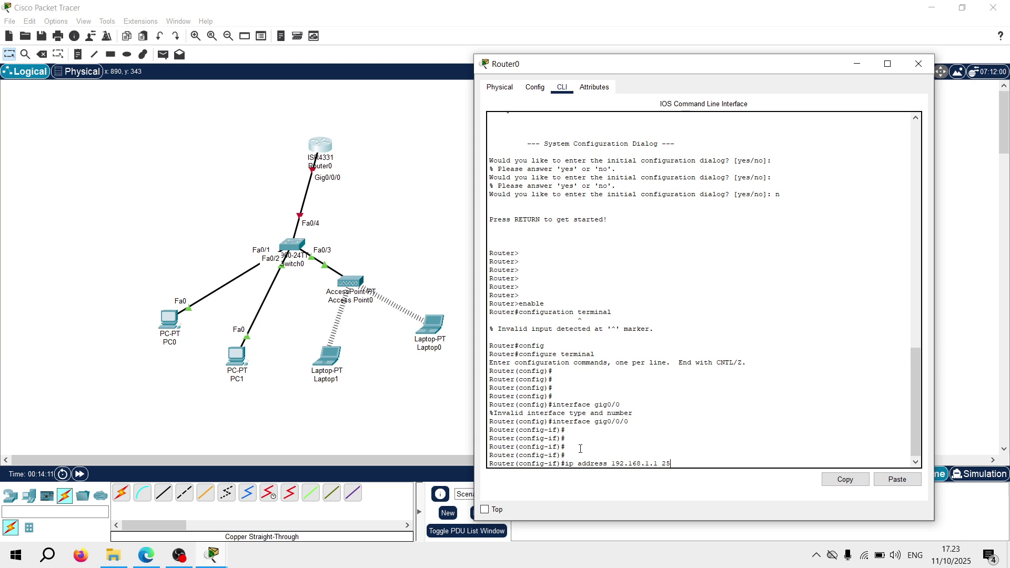
type("5.255.255.0")
key("Return")
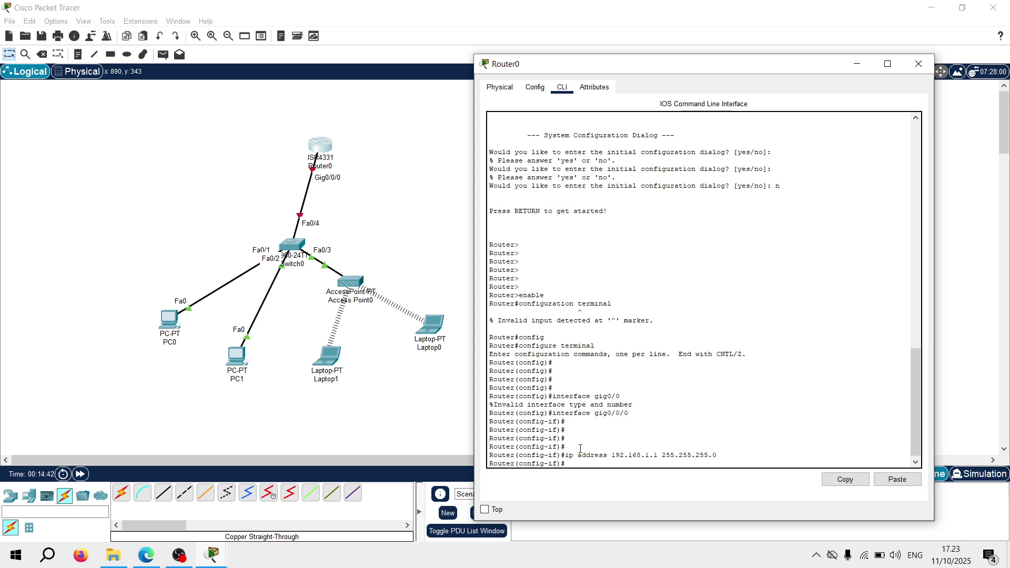
Enable the interface with 'no shutdown' so its link and line protocol come up
type("no shutdown")
key("Return")
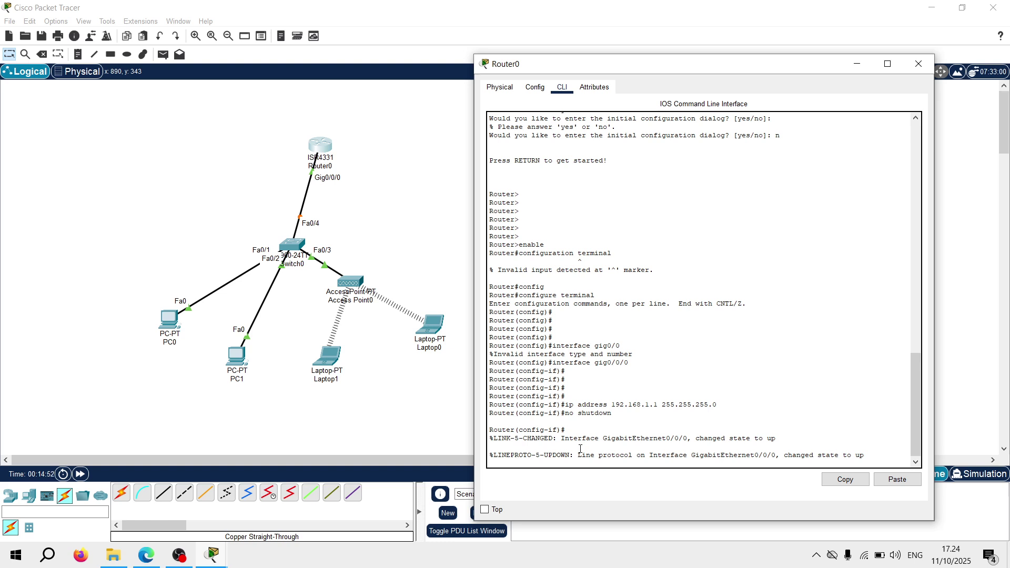
key("Return")
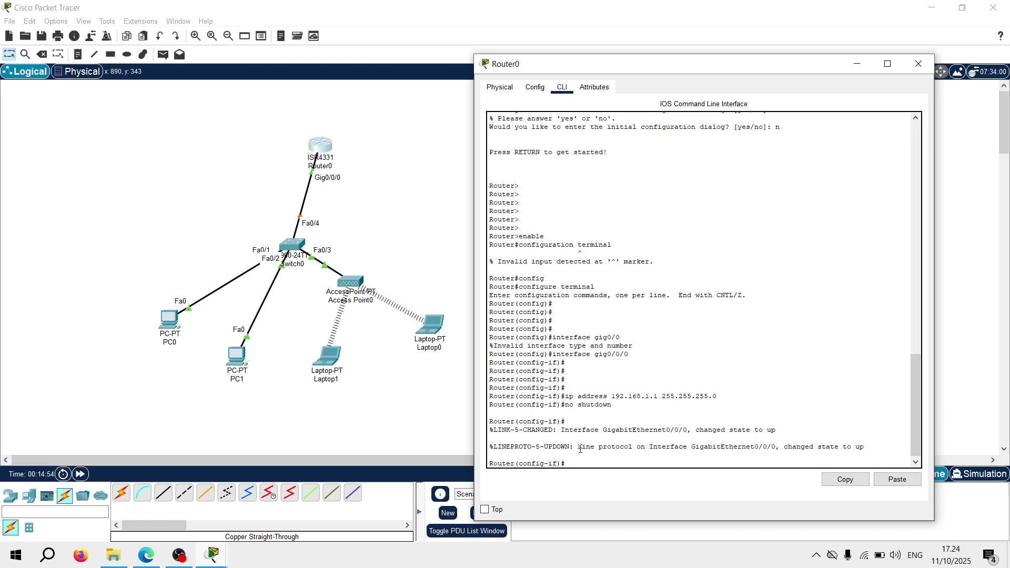
key("Return")
key("Return")
key("Return")
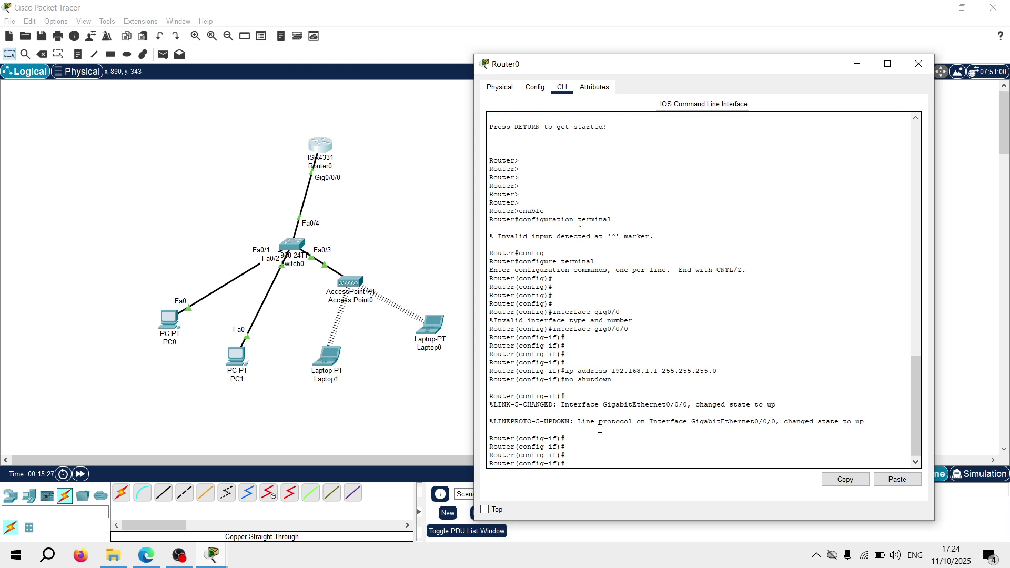
Exit interface mode and create DHCP pool LAN for network 192.168.1.0 255.255.255.0
type("it")
key("Return")
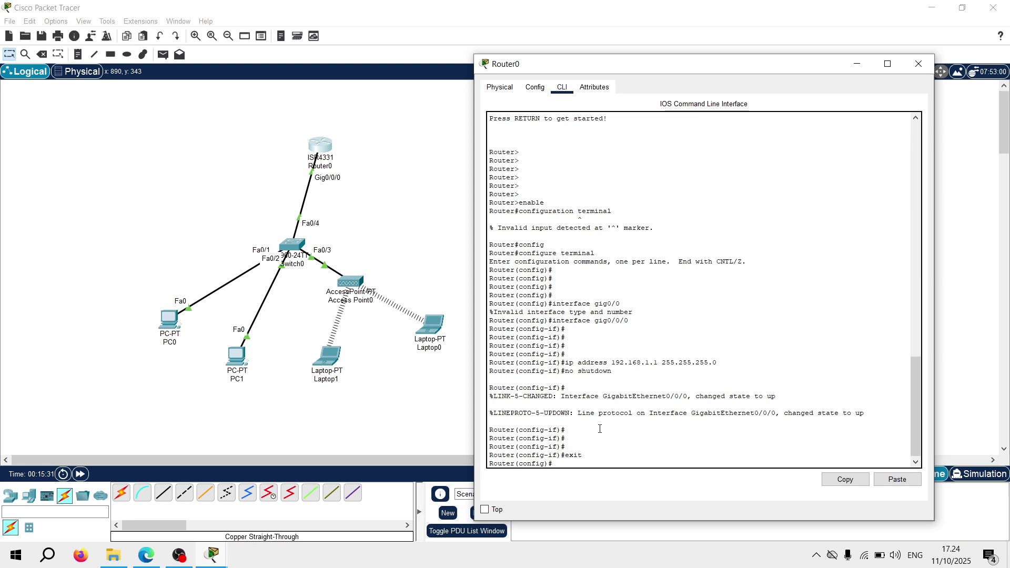
type("ip dhcp pool LAN")
key("Return")
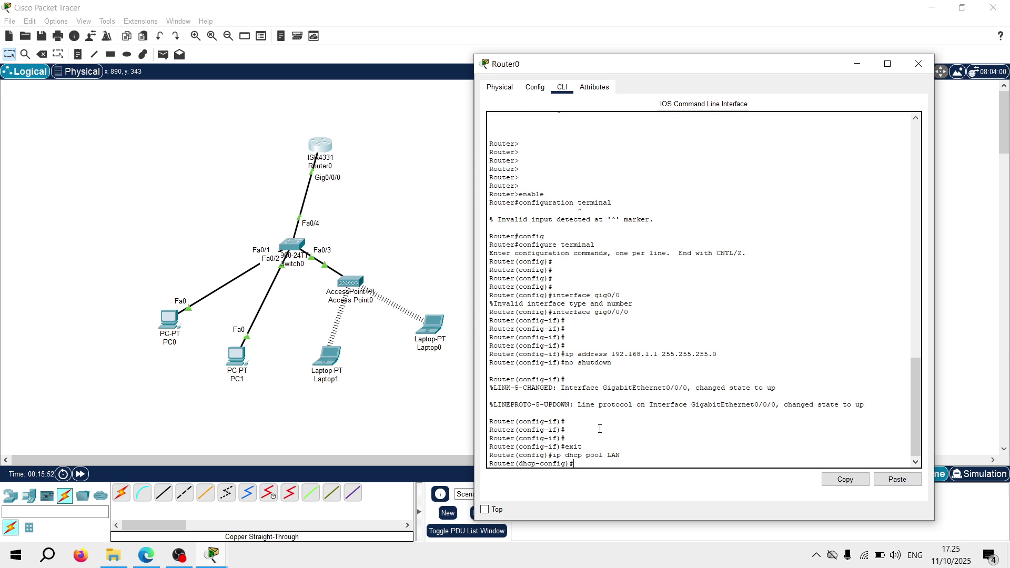
type("twork 192.168.1.0")
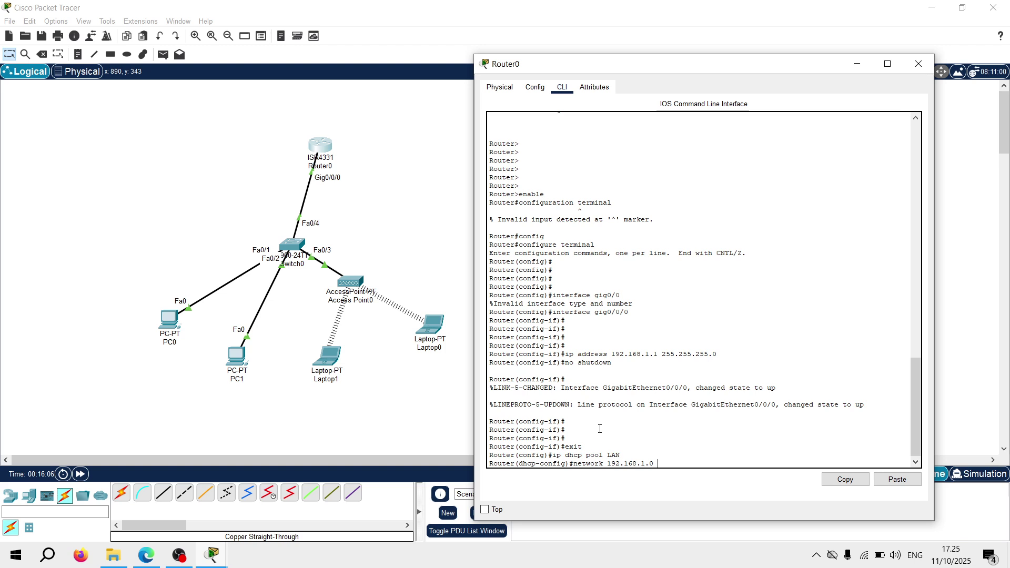
type(" 255.255.255.0")
key("Return")
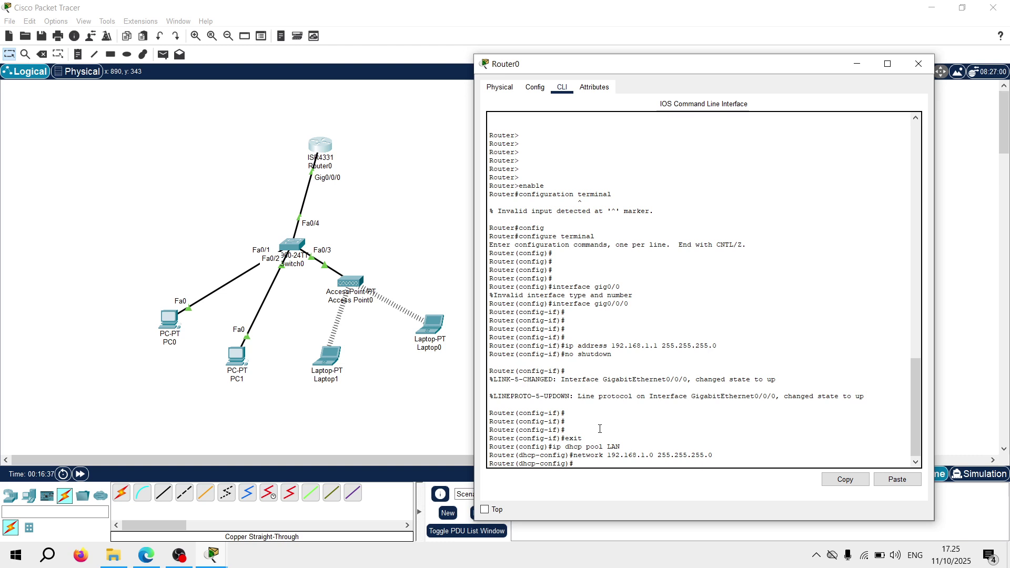
Set the pool's default router to 192.168.1.1 and close Router0's window
type("default-router 192.168.1.1")
key("Return")
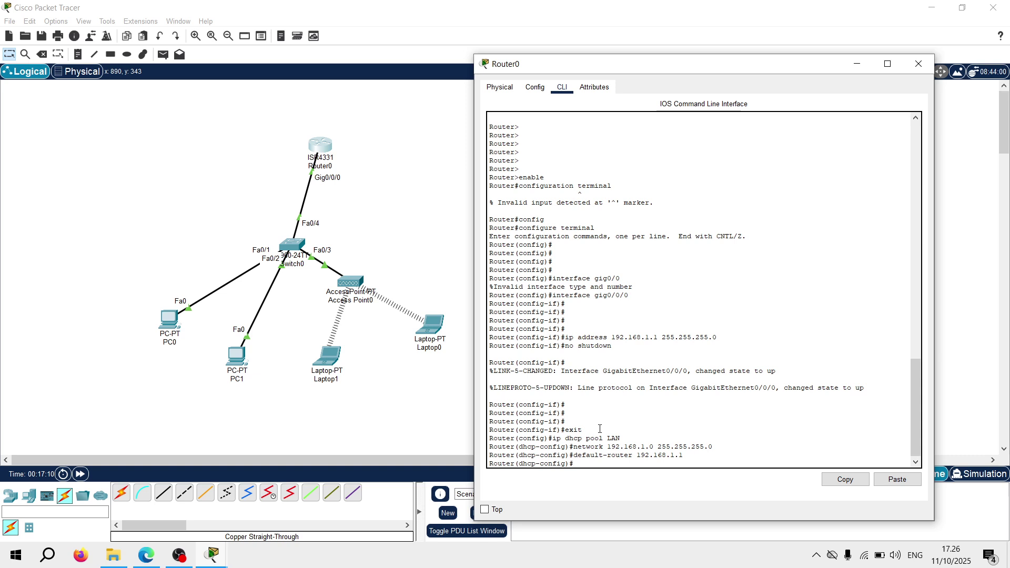
left_click(919, 70)
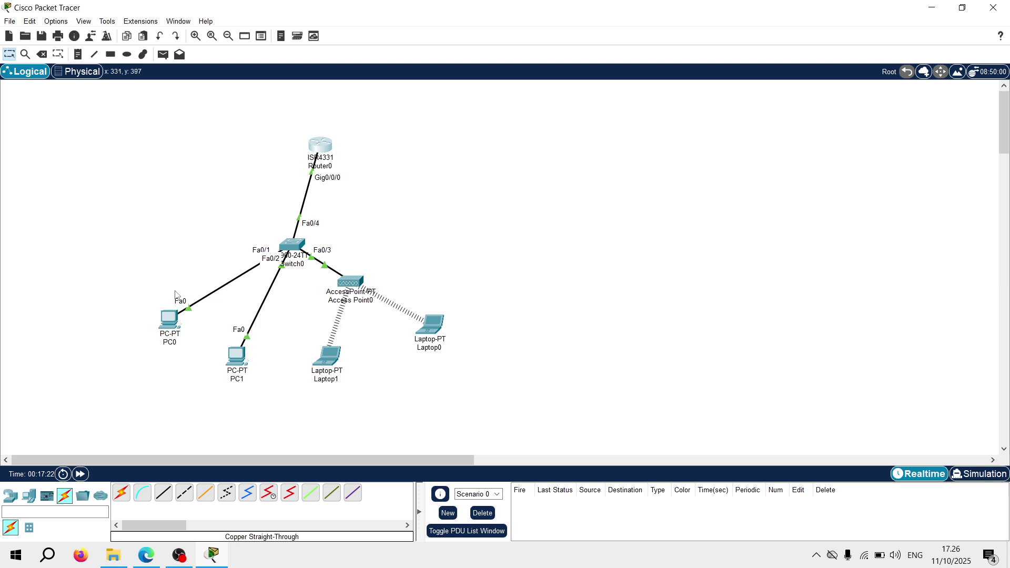
Switch PC0's IP configuration to DHCP, receiving 192.168.1.4 with gateway 192.168.1.1
left_click_drag(169, 317, 163, 298)
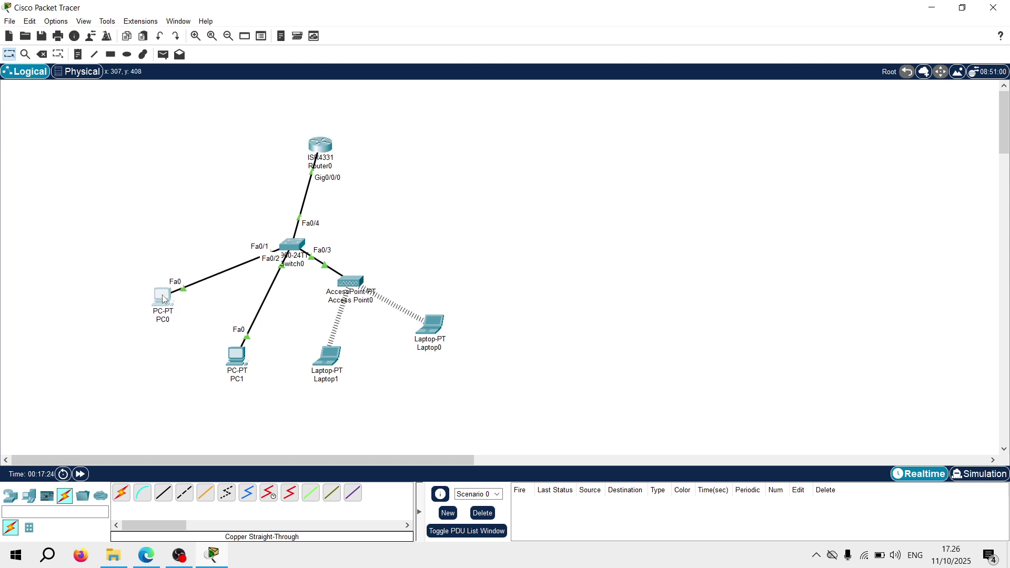
left_click(160, 250)
left_click(160, 297)
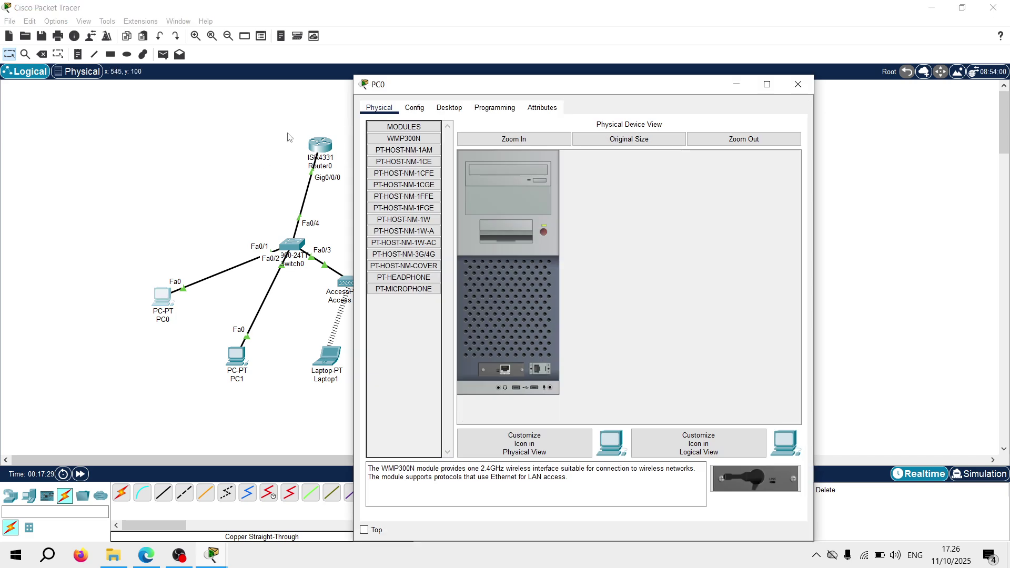
left_click(447, 109)
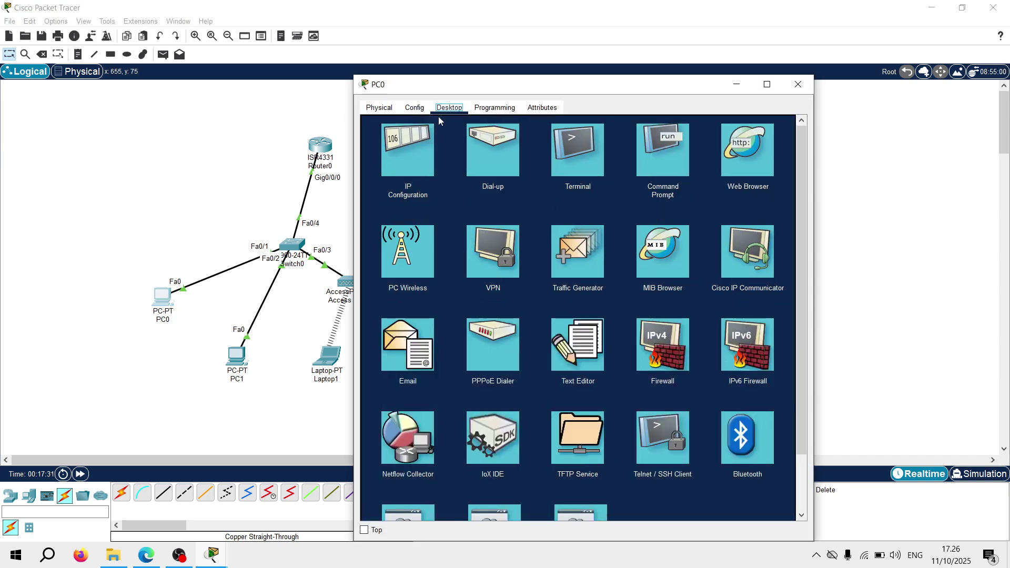
left_click(410, 147)
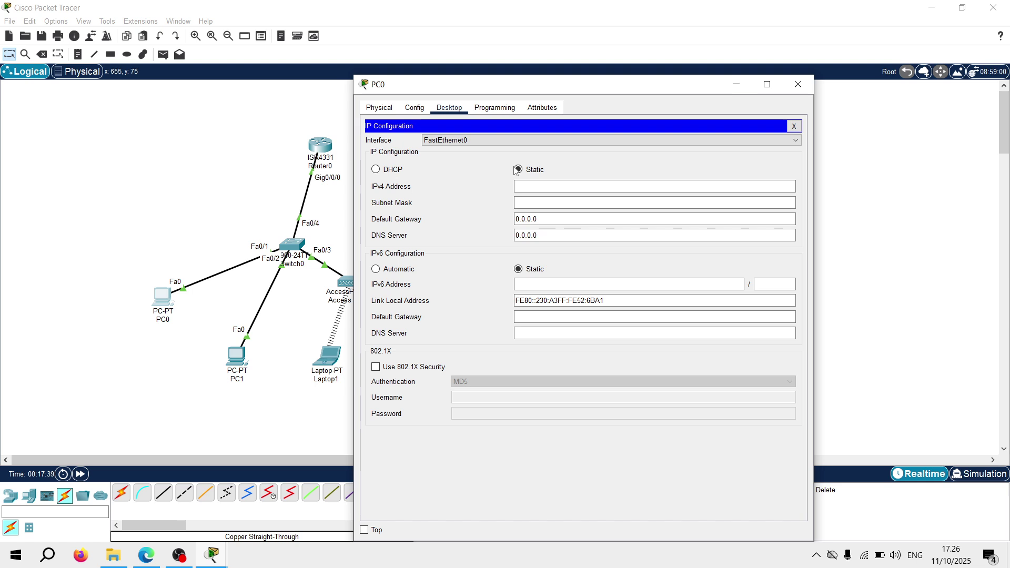
left_click(393, 171)
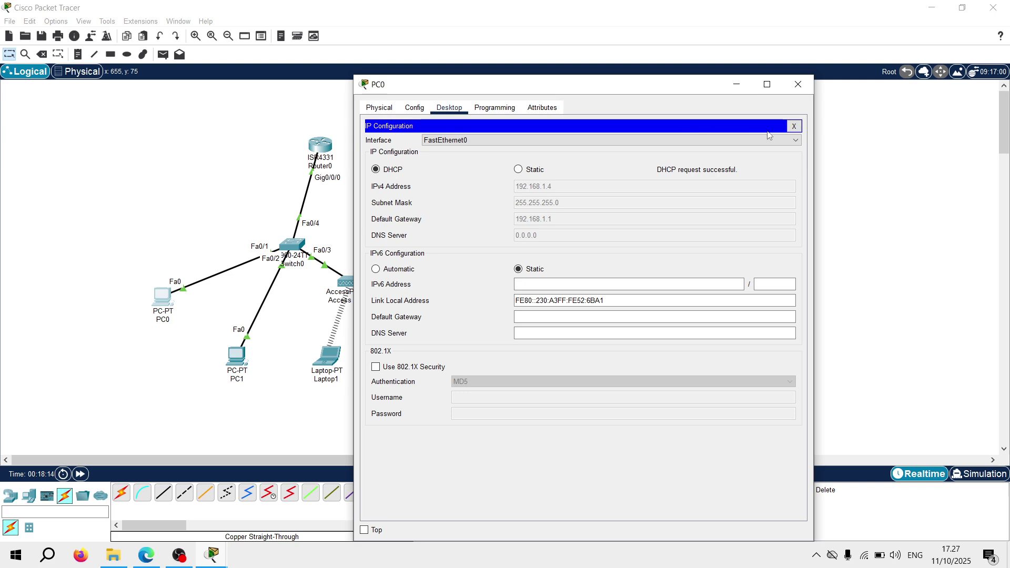
left_click(794, 126)
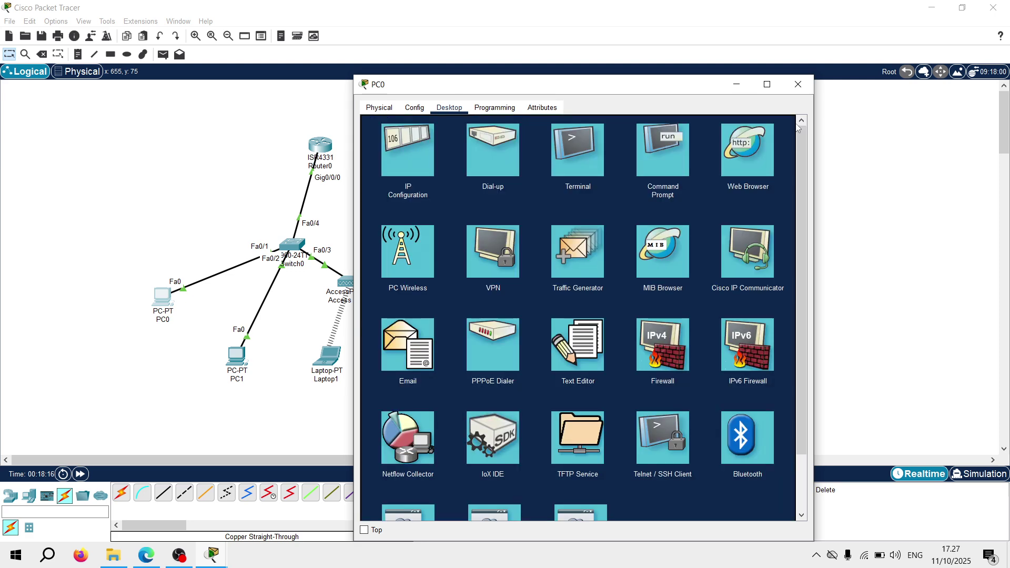
Switch PC1's IP configuration to DHCP so it obtains 192.168.1.5
left_click(797, 85)
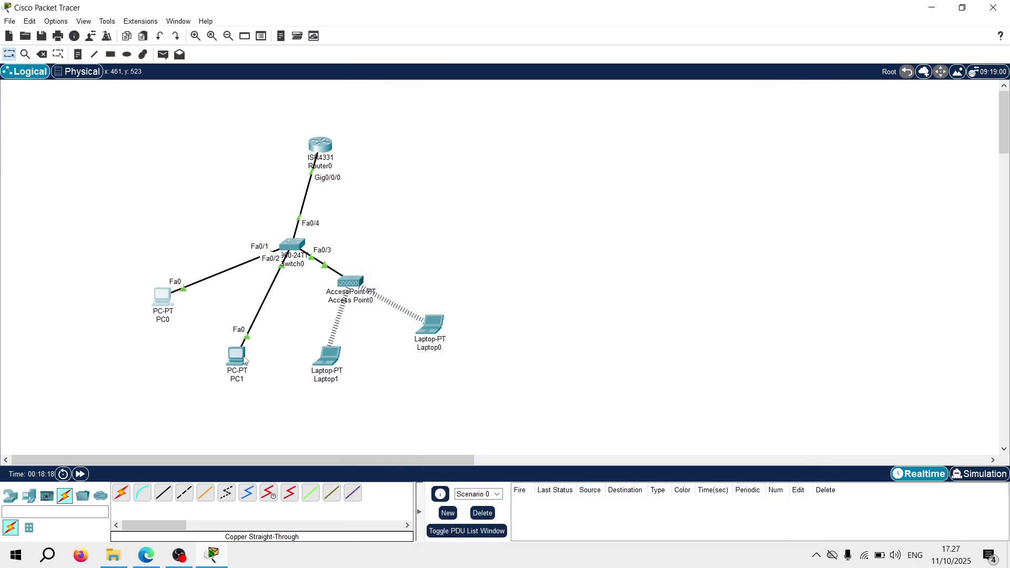
left_click(237, 356)
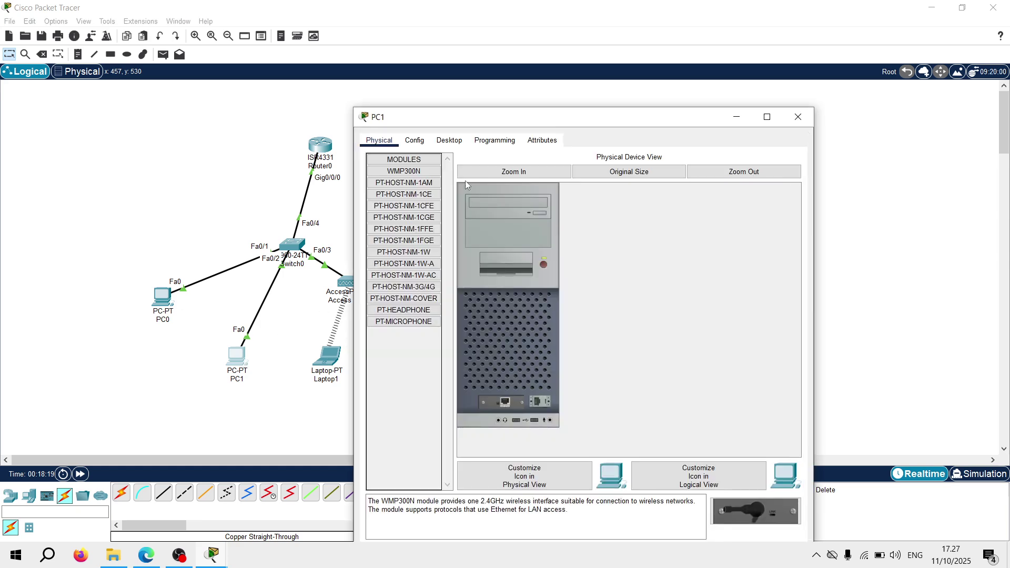
left_click(455, 147)
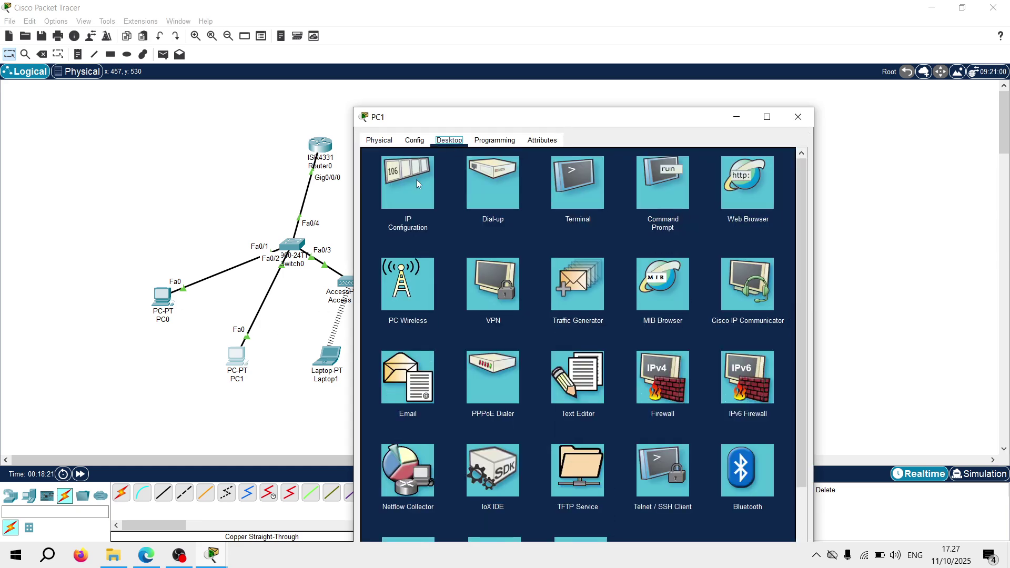
left_click(416, 180)
left_click(393, 202)
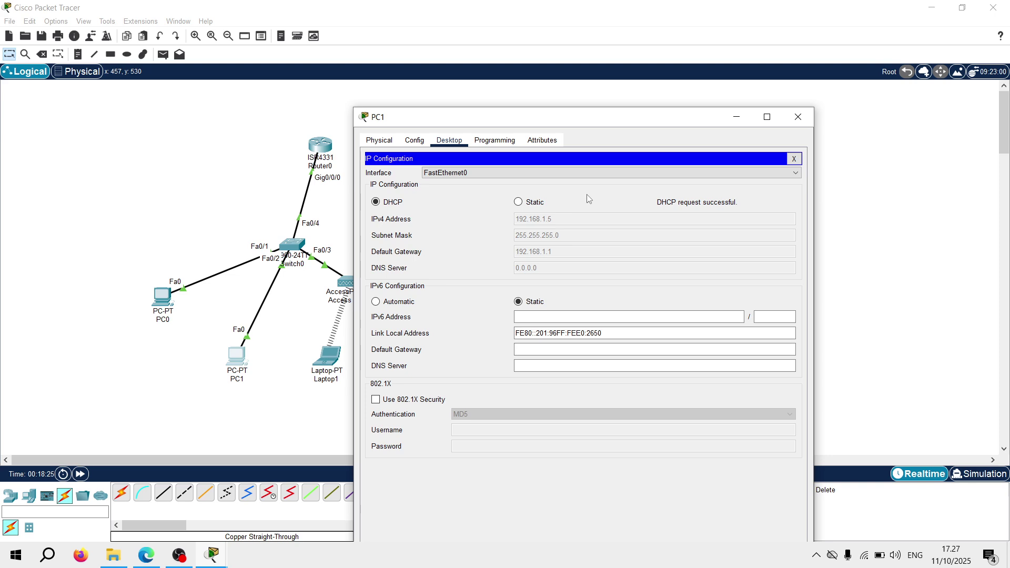
left_click(793, 159)
left_click(797, 119)
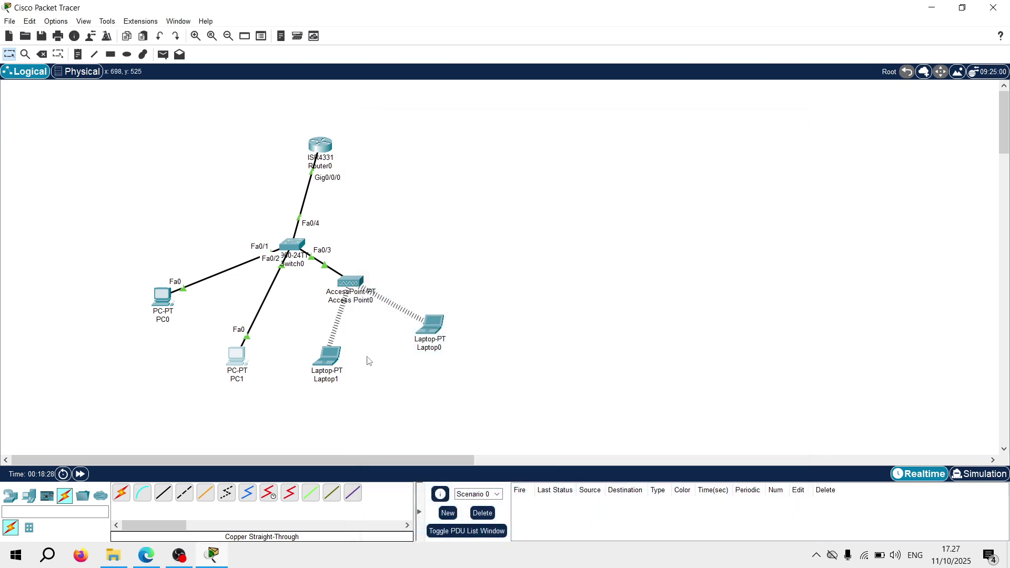
Renew Laptop1's lease by toggling Static then DHCP, obtaining 192.168.1.3
left_click(335, 361)
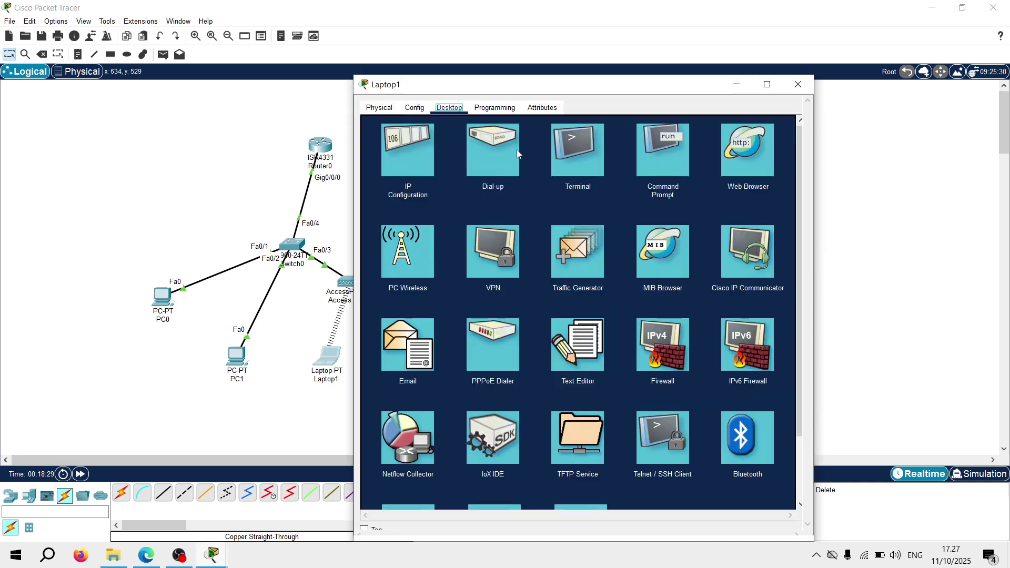
left_click(408, 167)
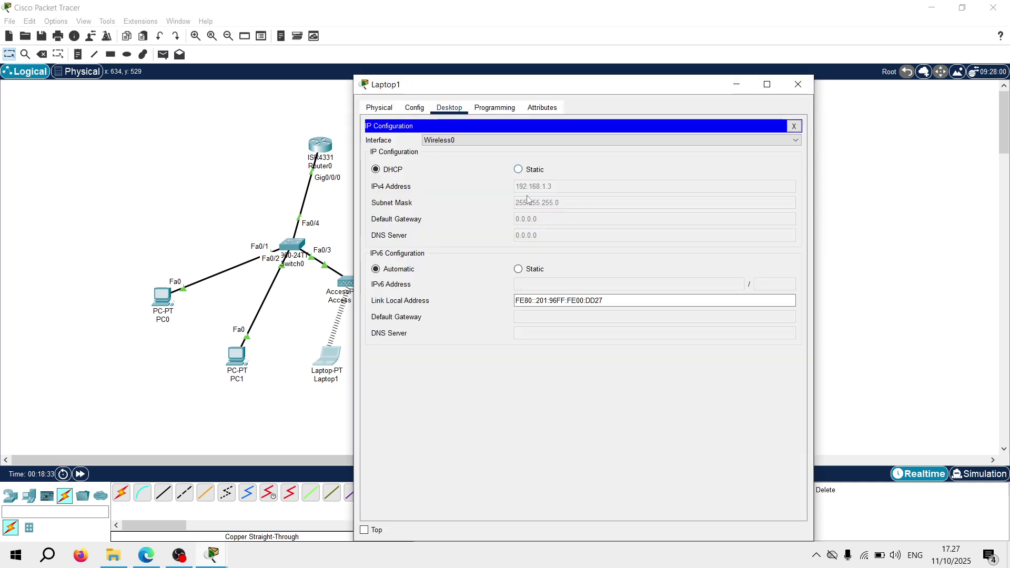
left_click(524, 170)
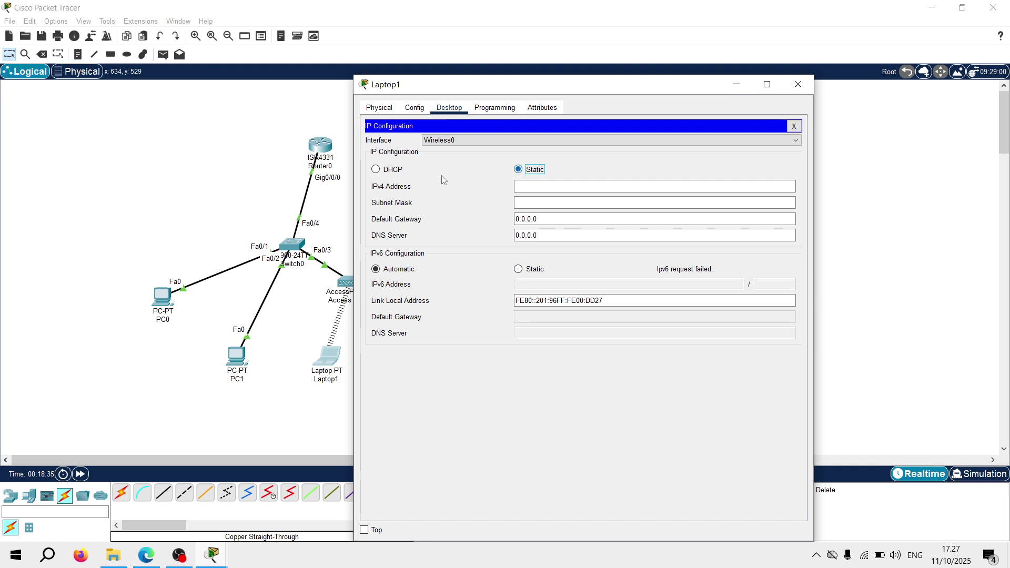
left_click(402, 172)
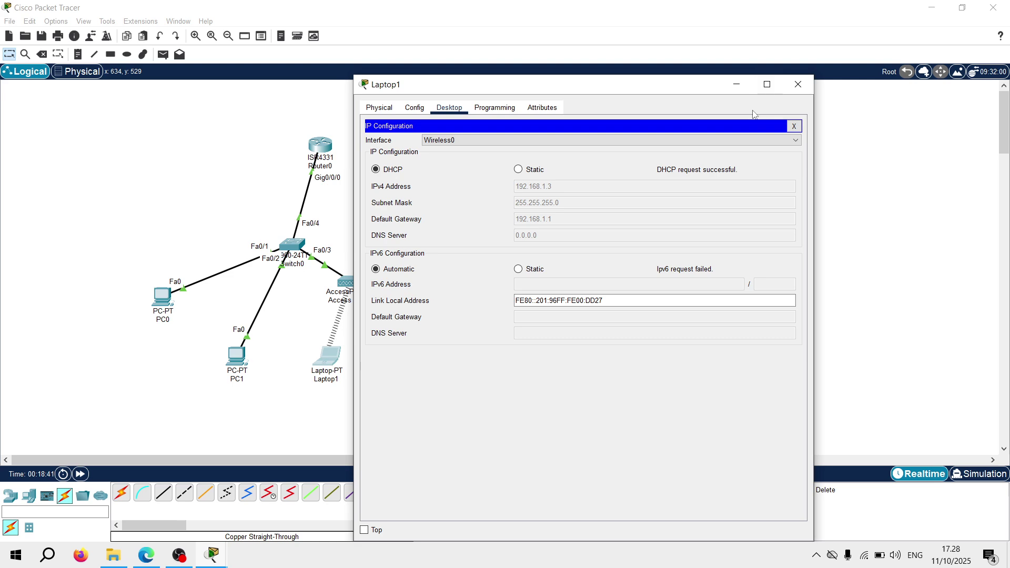
left_click(794, 127)
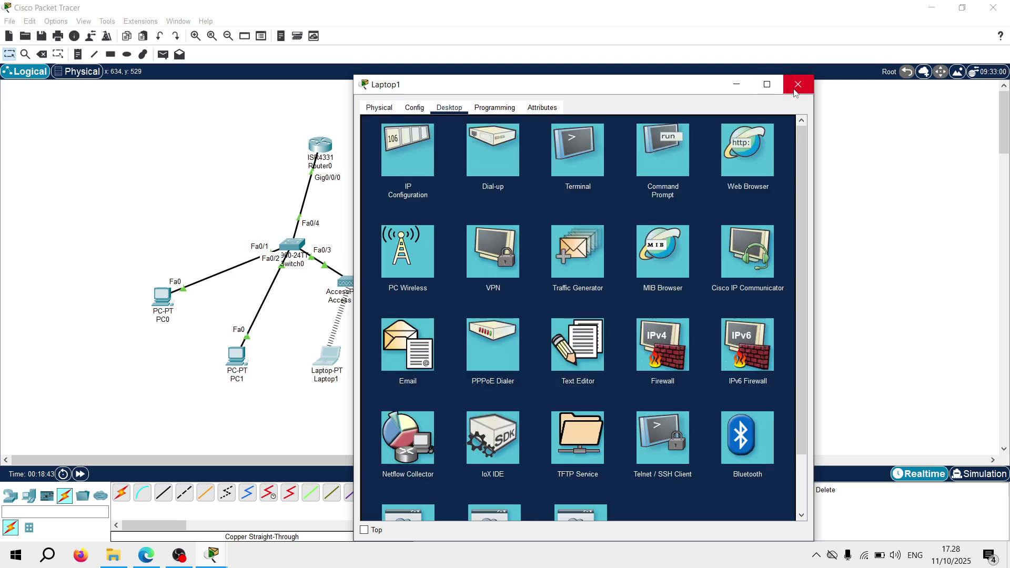
left_click(797, 85)
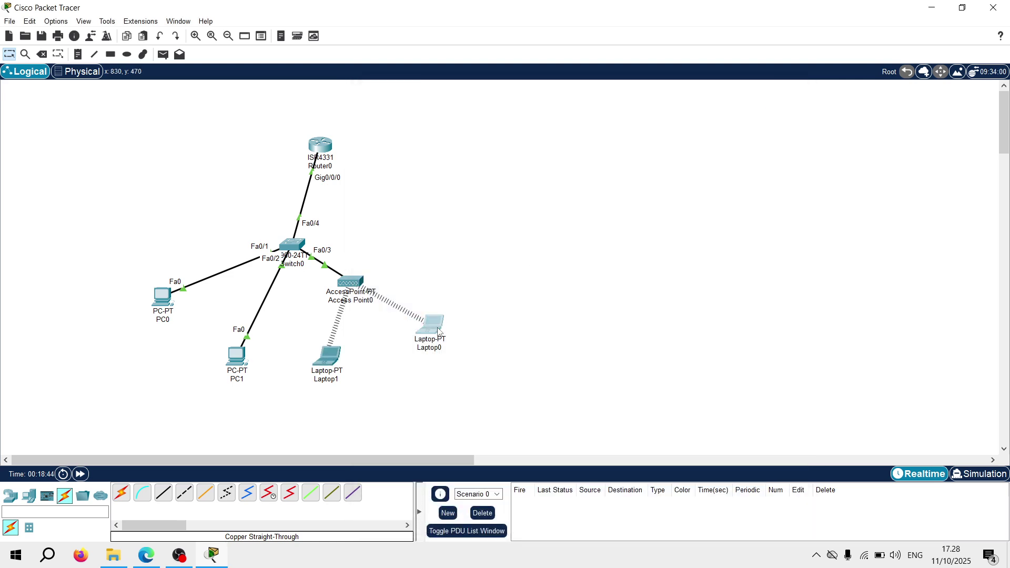
Renew Laptop0's lease by toggling Static then DHCP, obtaining 192.168.1.2
left_click(438, 330)
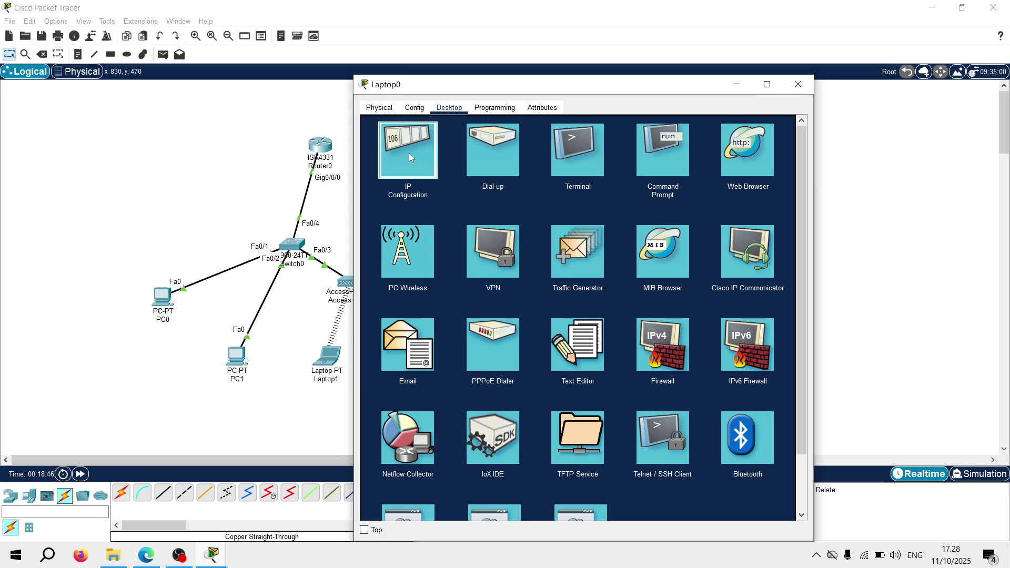
left_click(409, 153)
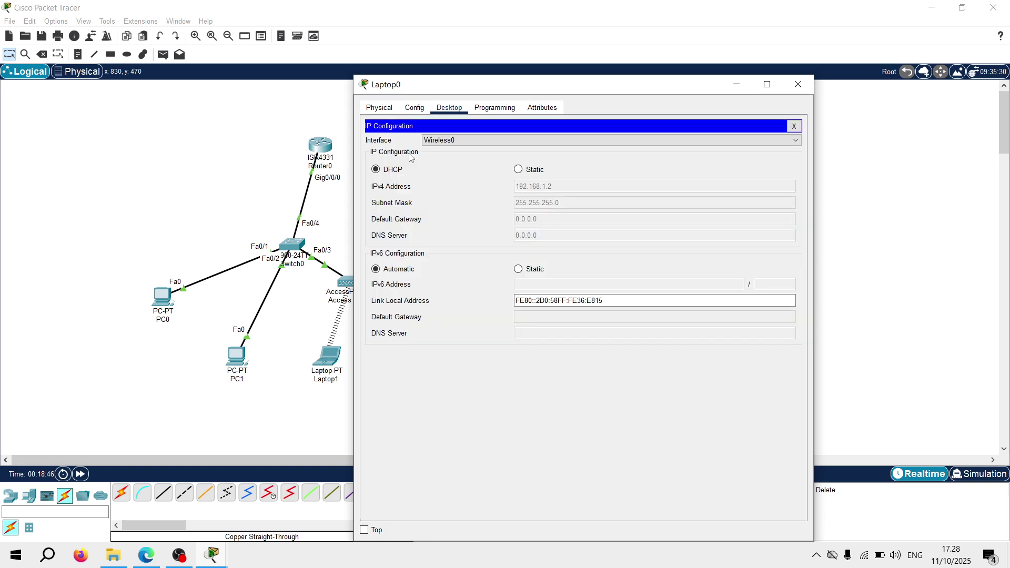
left_click(518, 169)
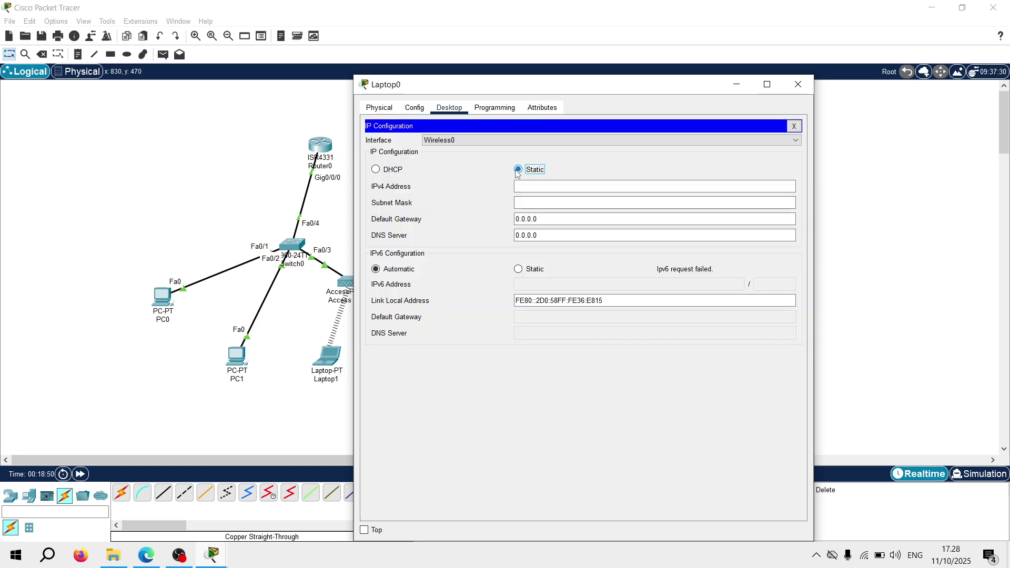
left_click(376, 170)
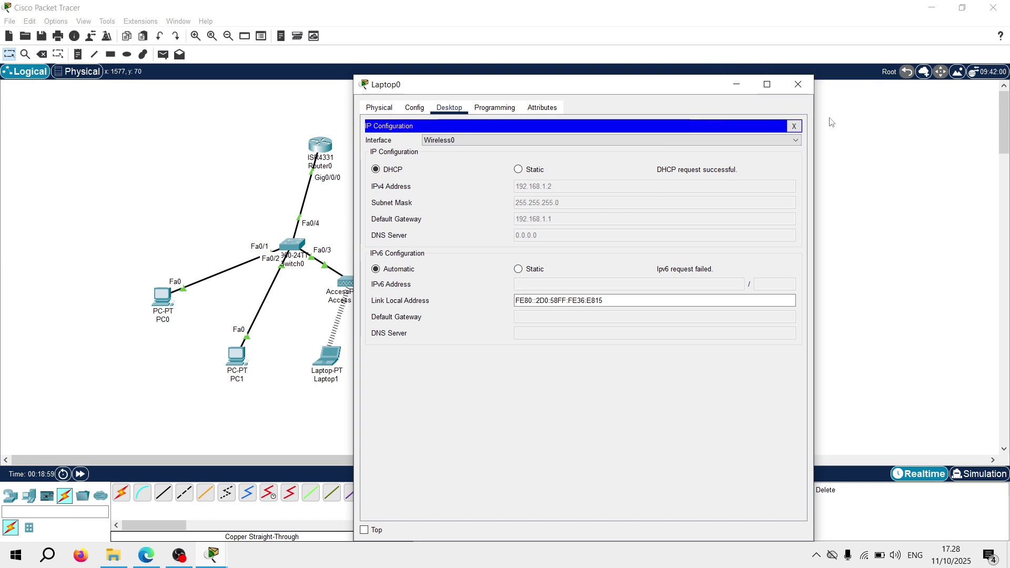
left_click(794, 127)
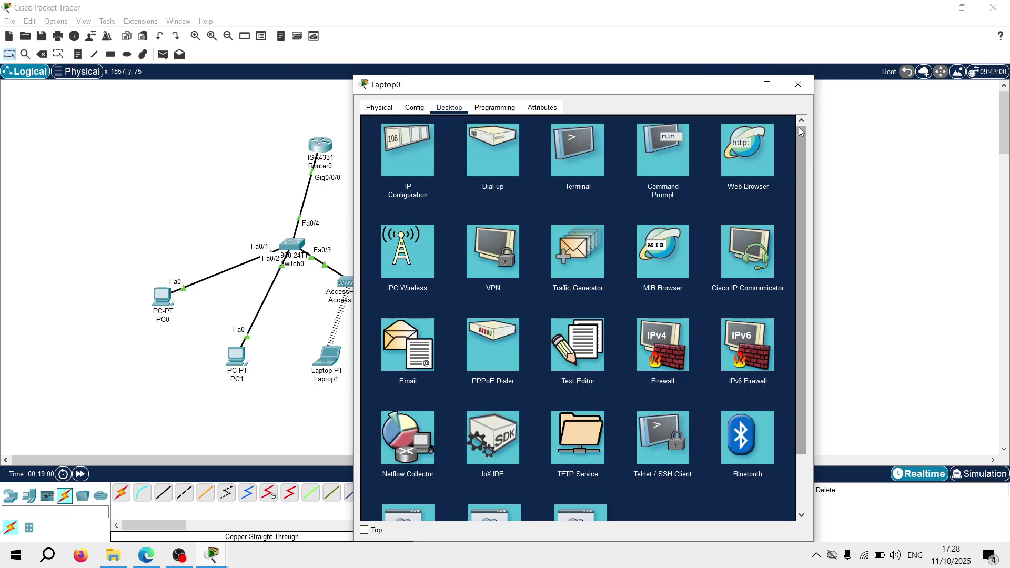
Close Laptop0's window and check the DHCP addresses held by PC0 and Laptop0
left_click(798, 85)
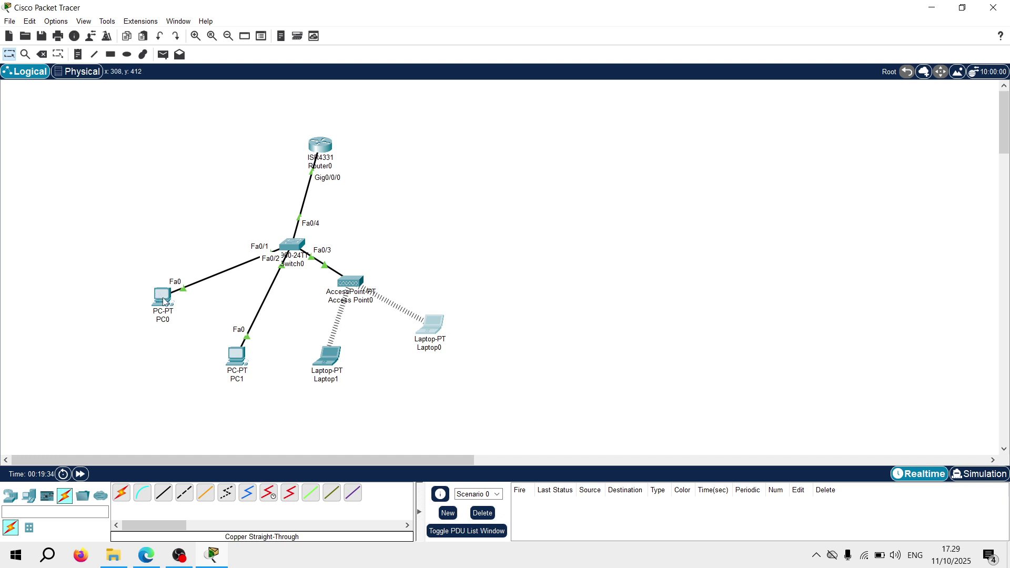
mouse_move(164, 303)
mouse_move(433, 330)
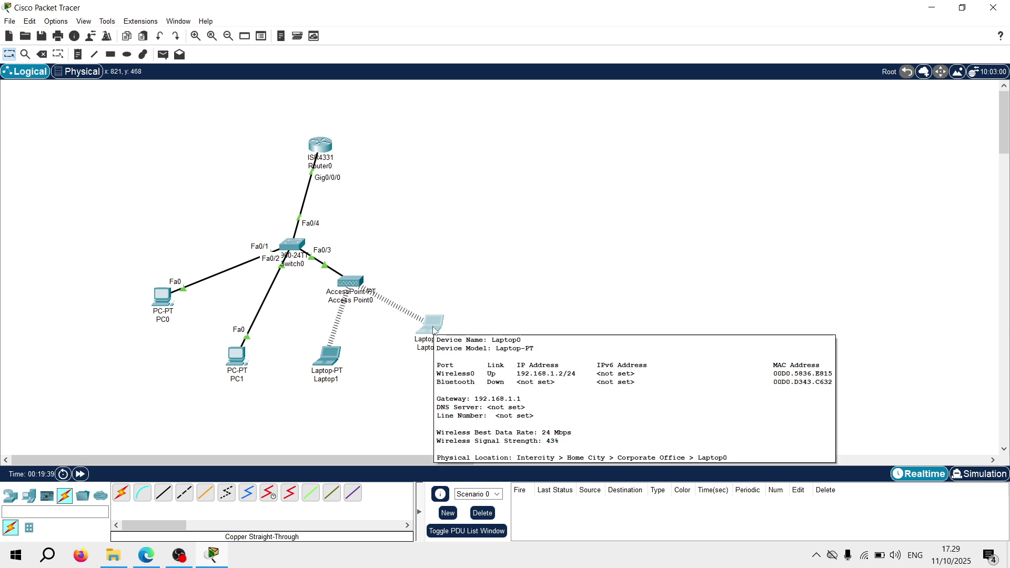
From PC0's command prompt, ping 192.168.1.2 and 192.168.1.5 with 0% loss, then close it
left_click(162, 298)
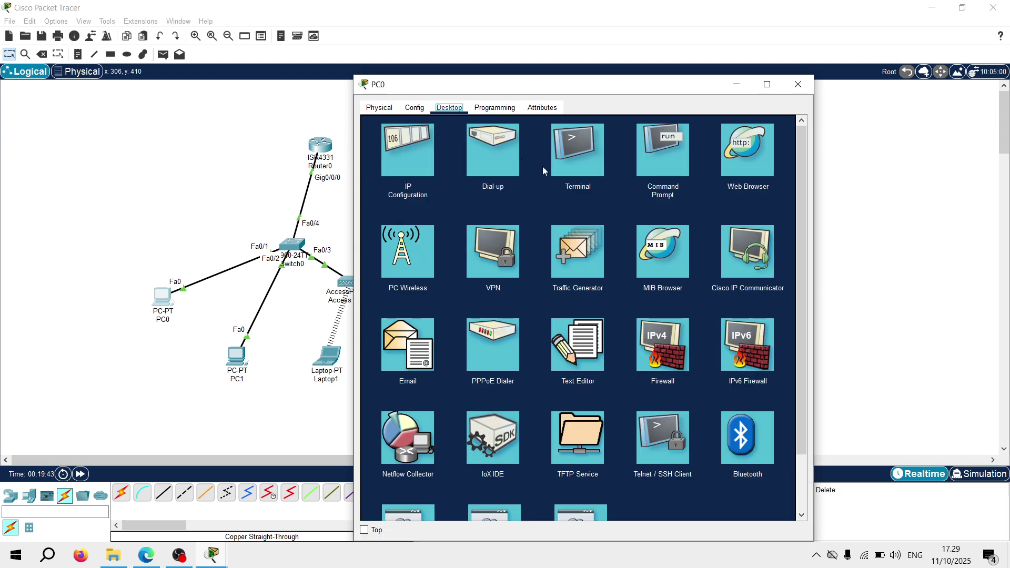
left_click(676, 147)
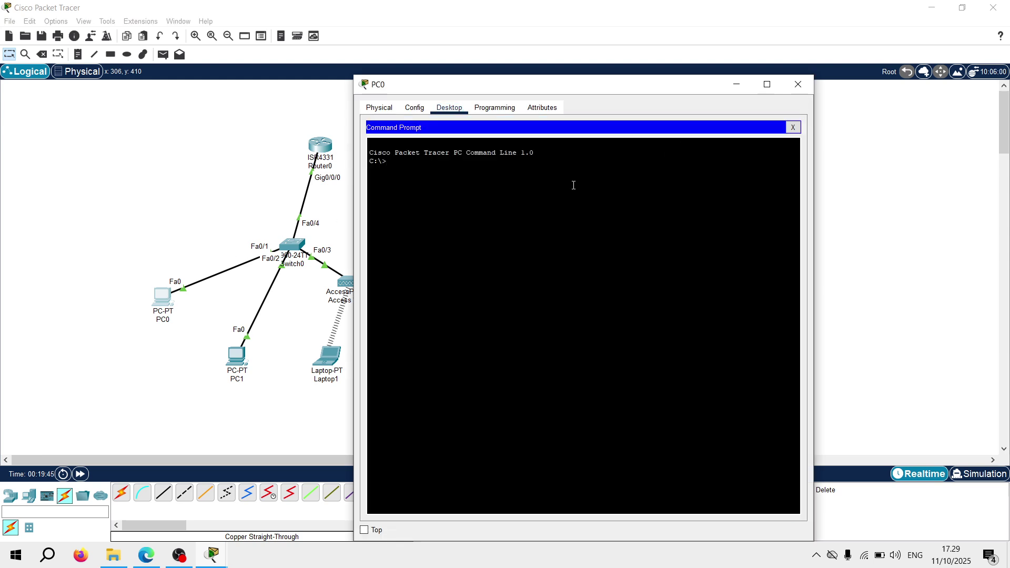
type("ping 192.168.1.2")
key("Return")
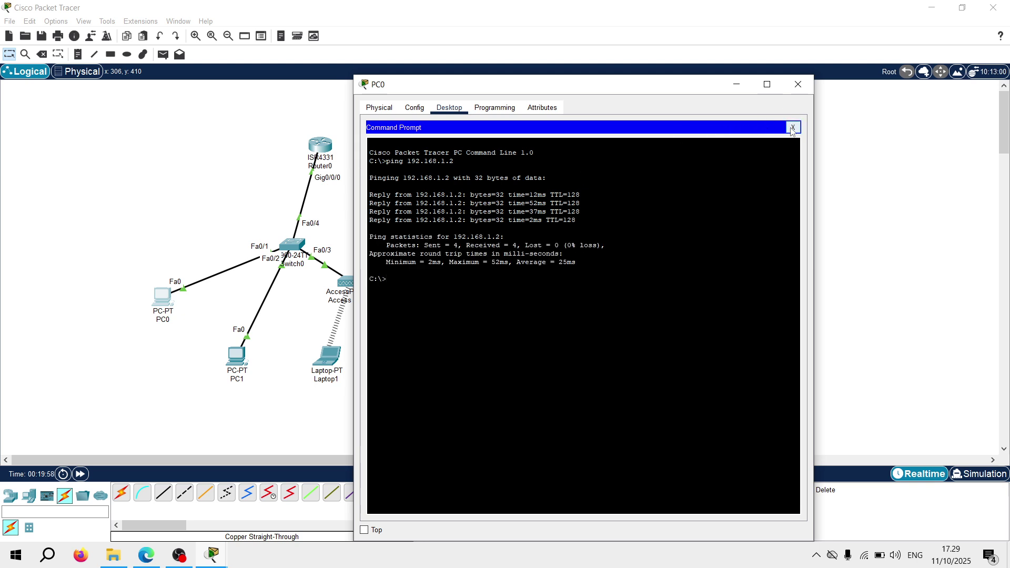
type("ping 192.168.1.5")
key("Return")
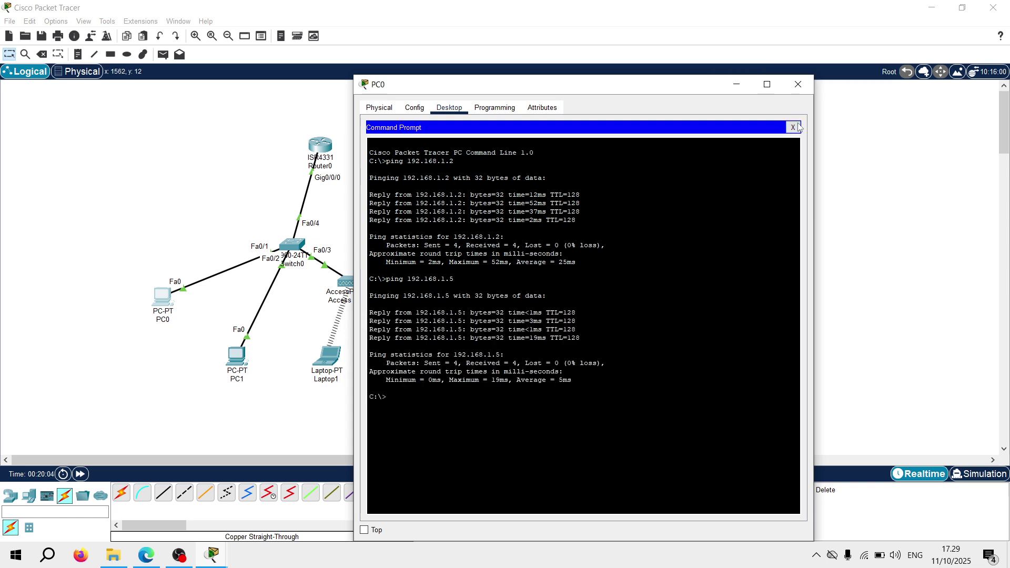
left_click(792, 127)
left_click(797, 85)
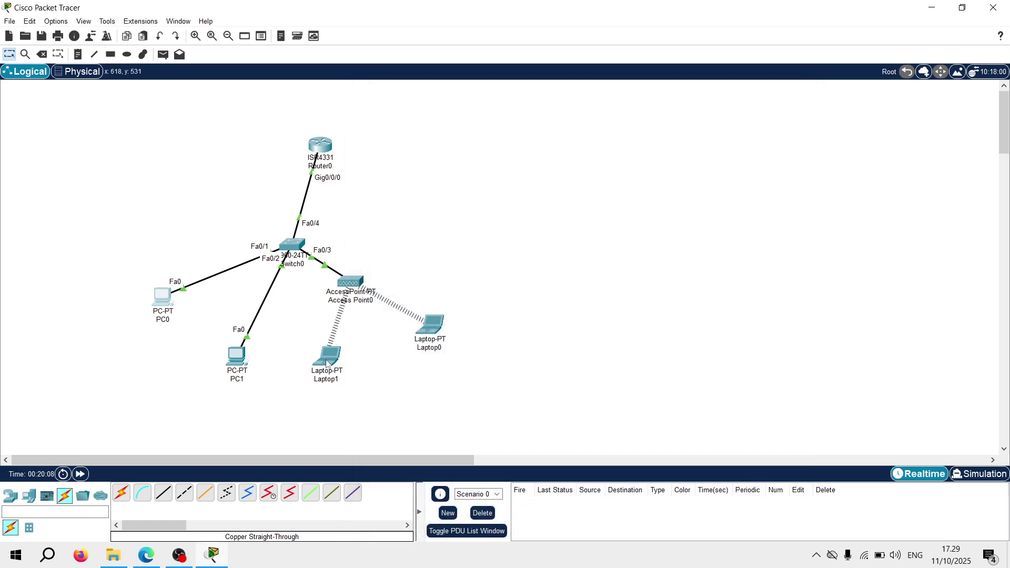
mouse_move(326, 363)
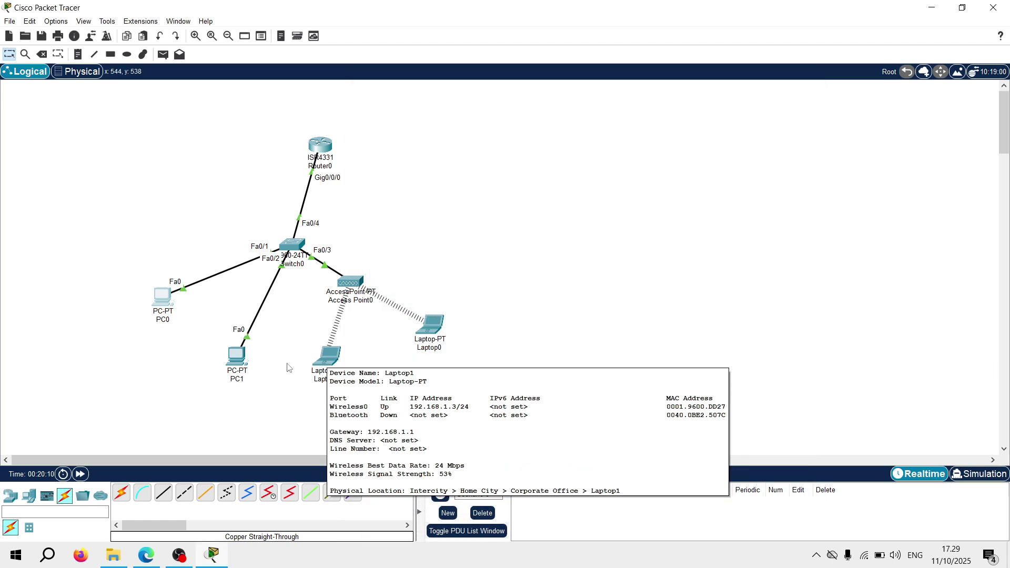
mouse_move(237, 360)
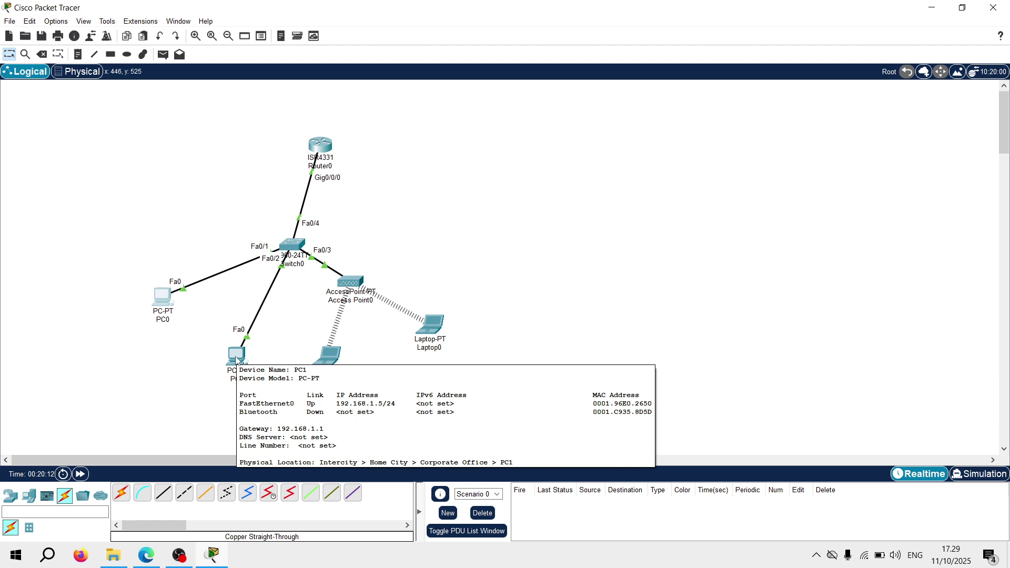